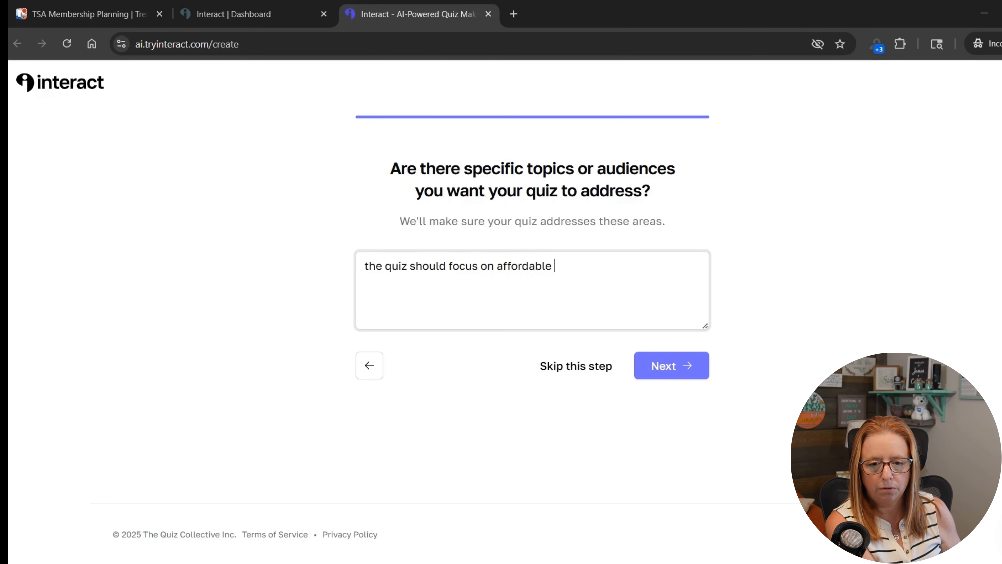
Step: State that the quiz should focus on affordable software and online tools that most small business owners need to run, and link the account by e-mail
{"action": "type", "text": "re and "}
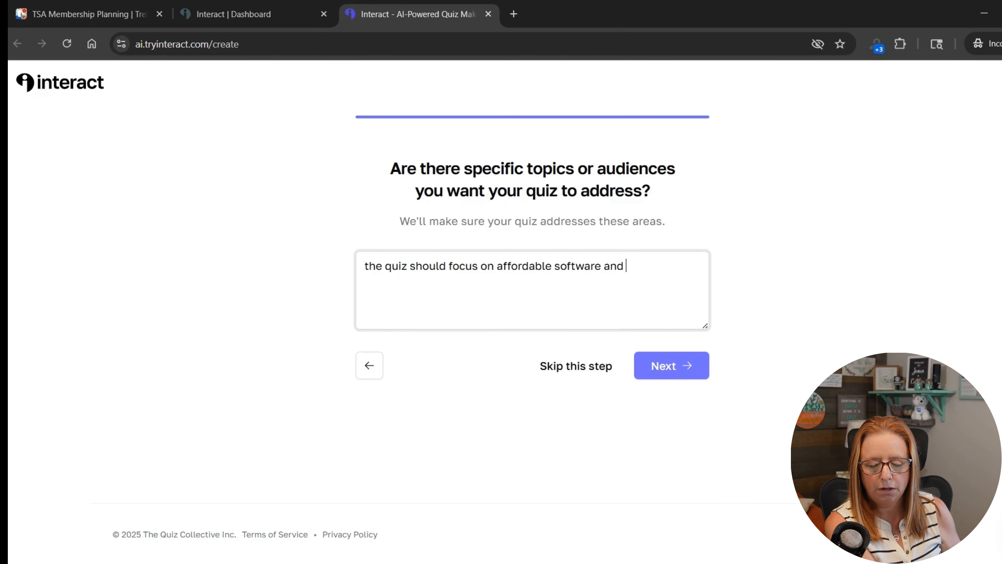
{"action": "type", "text": "online tools that"}
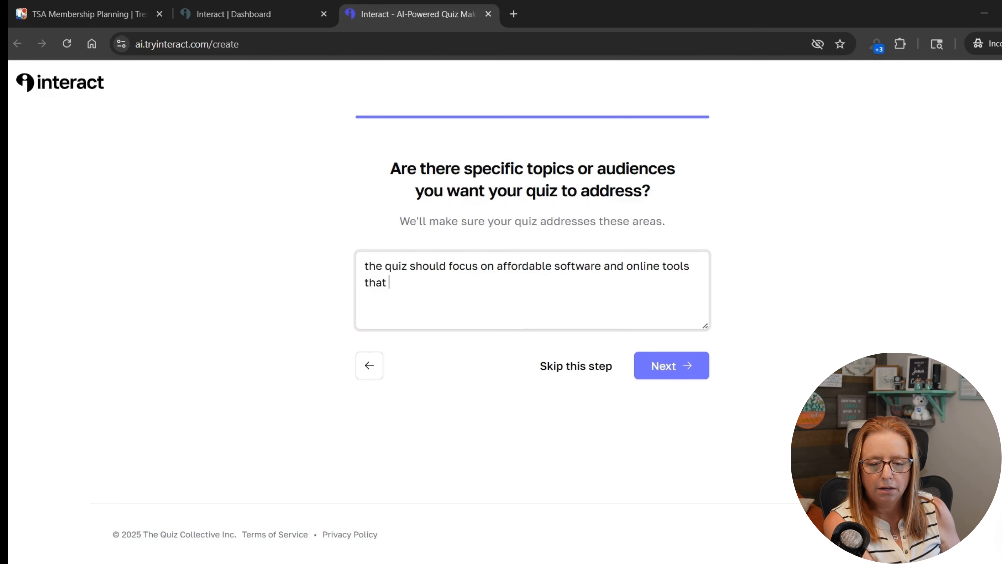
{"action": "type", "text": " most"}
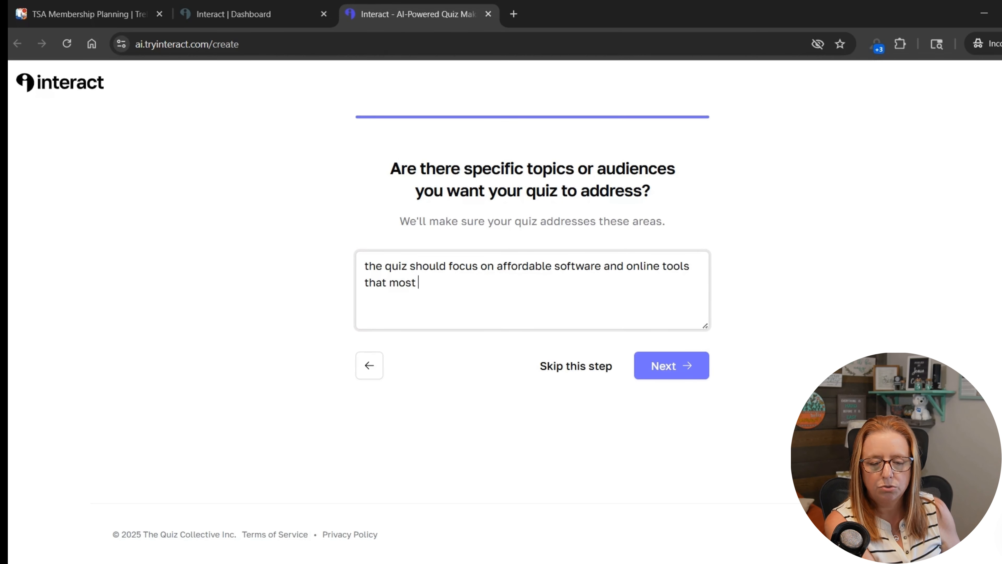
{"action": "type", "text": " small business"}
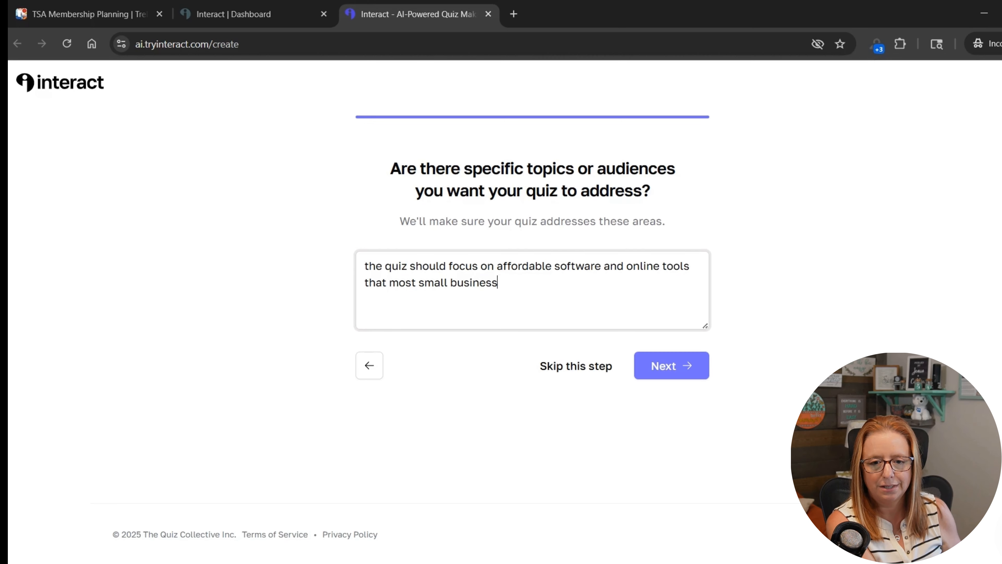
{"action": "type", "text": " owners need to run"}
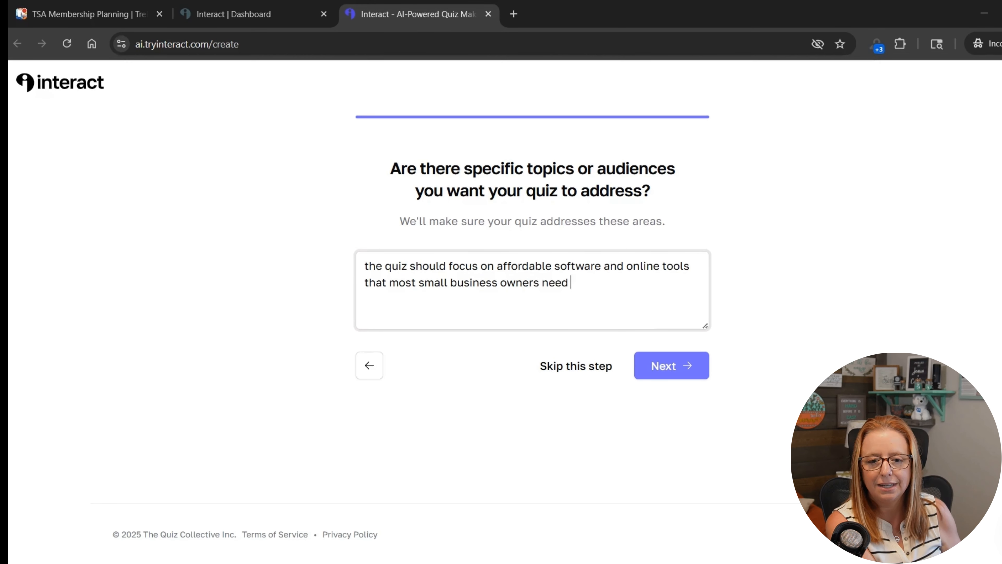
{"action": "type", "text": " an"}
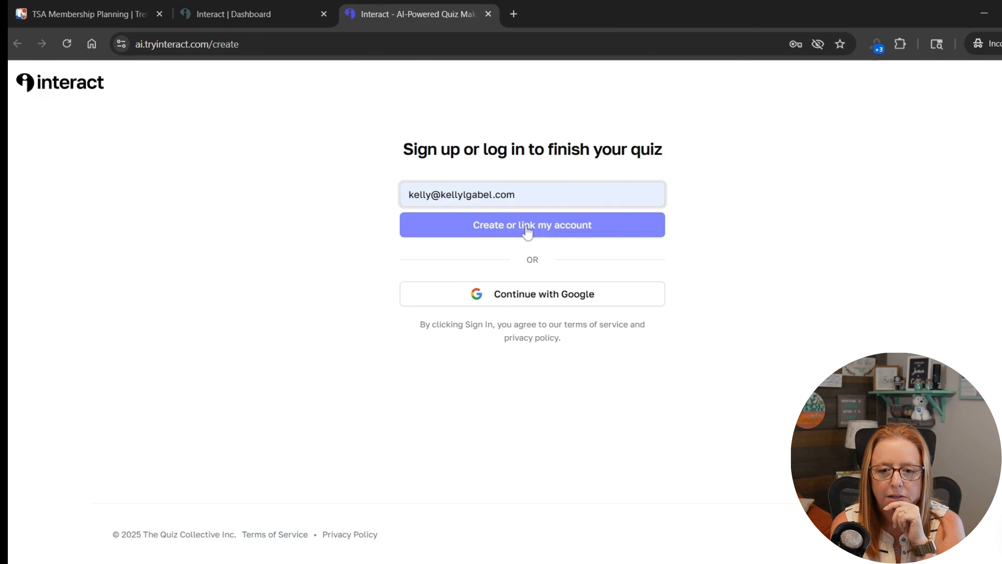
{"action": "left_click", "coordinate": [528, 232]}
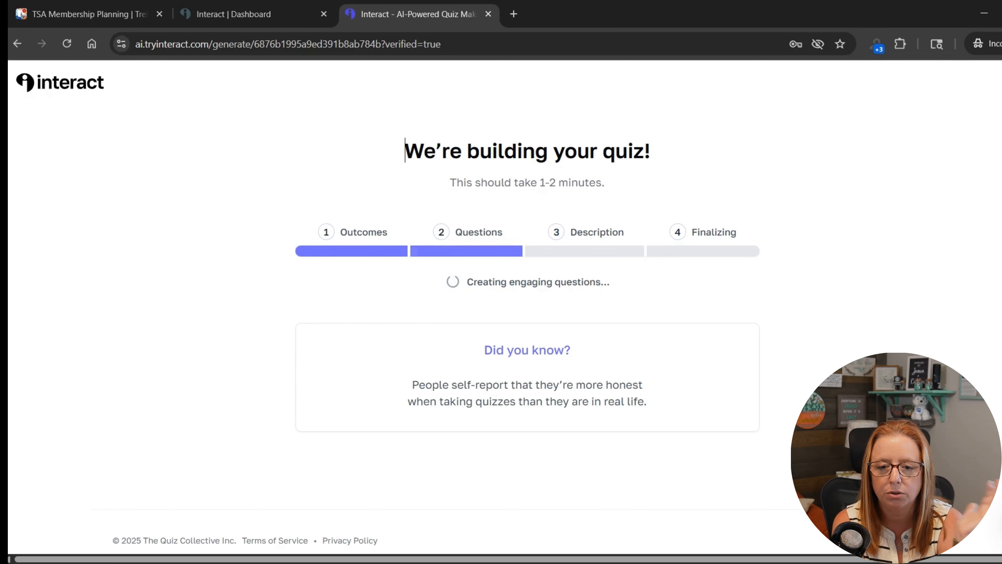
Step: On the Interact dashboard, choose the "What's your entrepreneurial archetype?" quiz template
{"action": "left_click", "coordinate": [252, 14]}
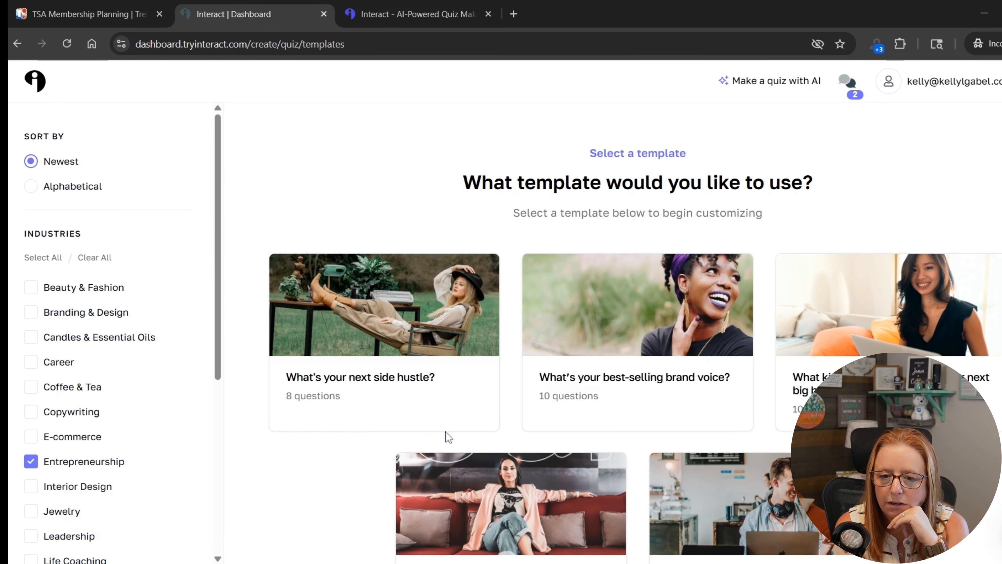
{"action": "scroll", "coordinate": [633, 425], "scroll_direction": "down", "scroll_amount": 5}
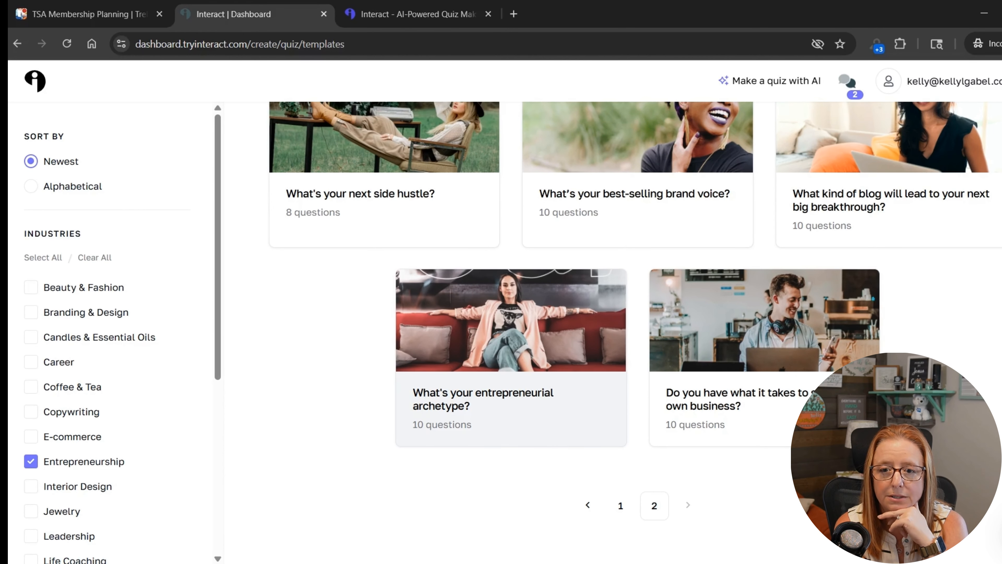
{"action": "left_click", "coordinate": [510, 410]}
Step: Preview the AI-generated tech tools quiz, answer its six questions through to the result page, and close the preview
{"action": "left_click", "coordinate": [418, 14]}
{"action": "left_click", "coordinate": [718, 384]}
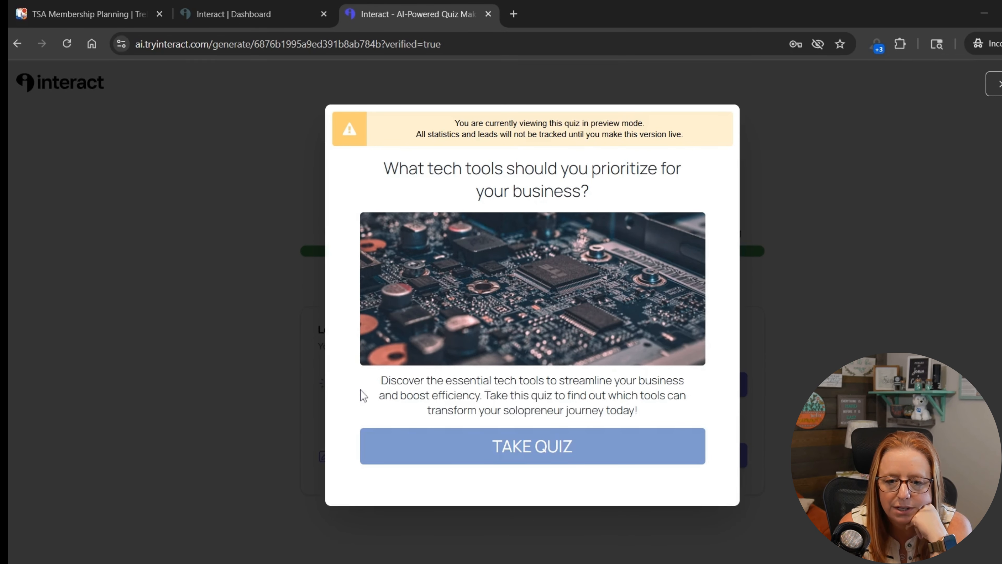
{"action": "left_click", "coordinate": [546, 438]}
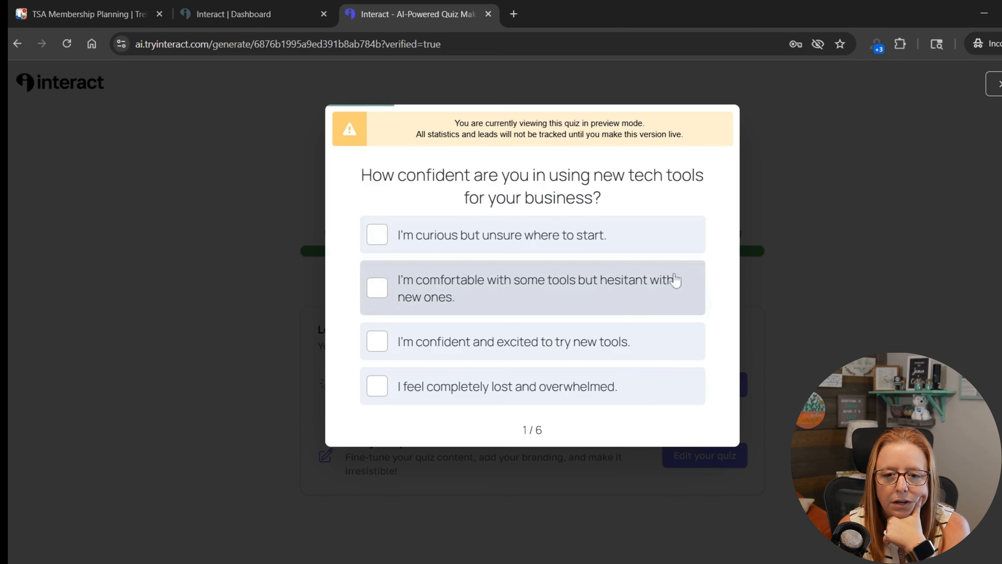
{"action": "left_click", "coordinate": [658, 305]}
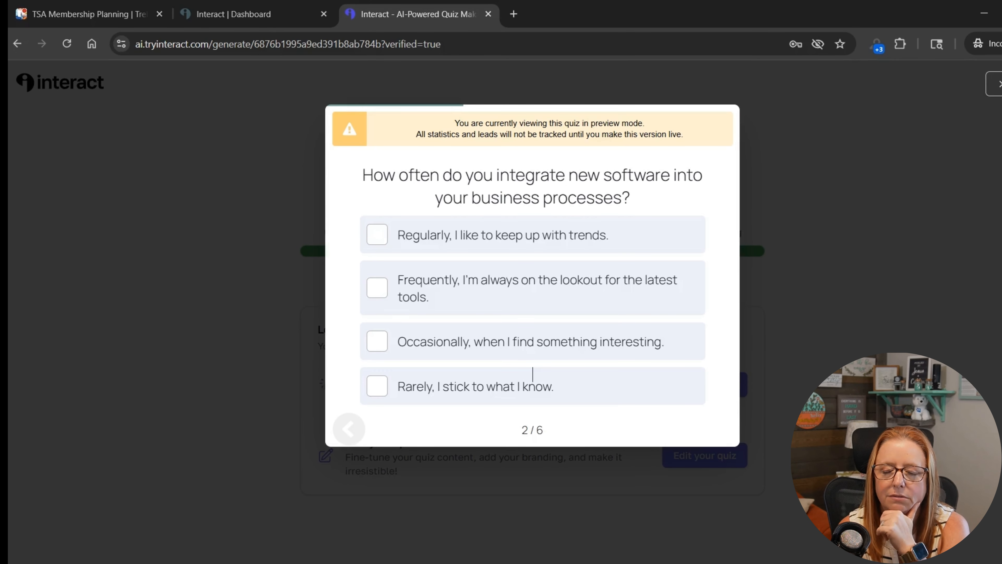
{"action": "left_click", "coordinate": [533, 375]}
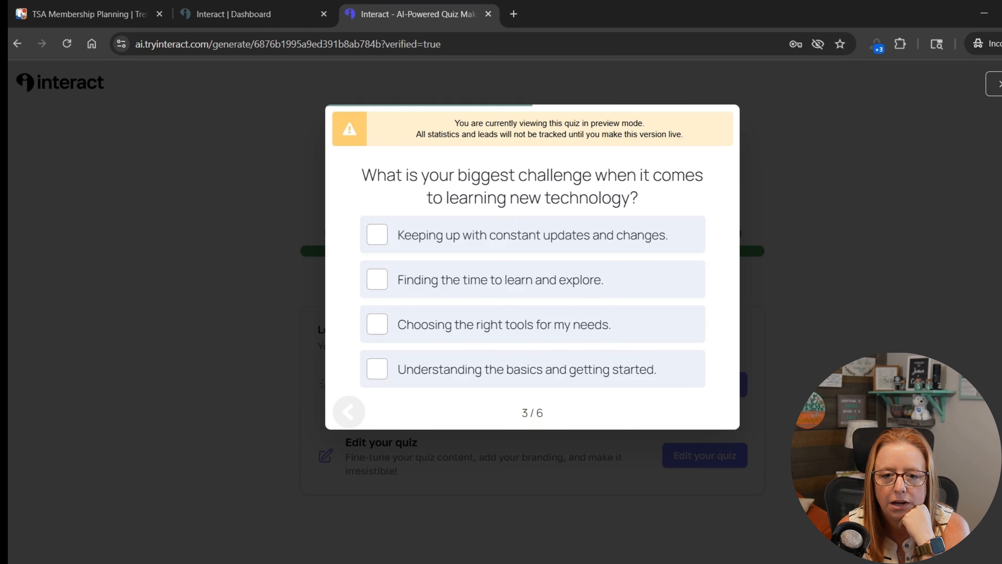
{"action": "left_click", "coordinate": [375, 237]}
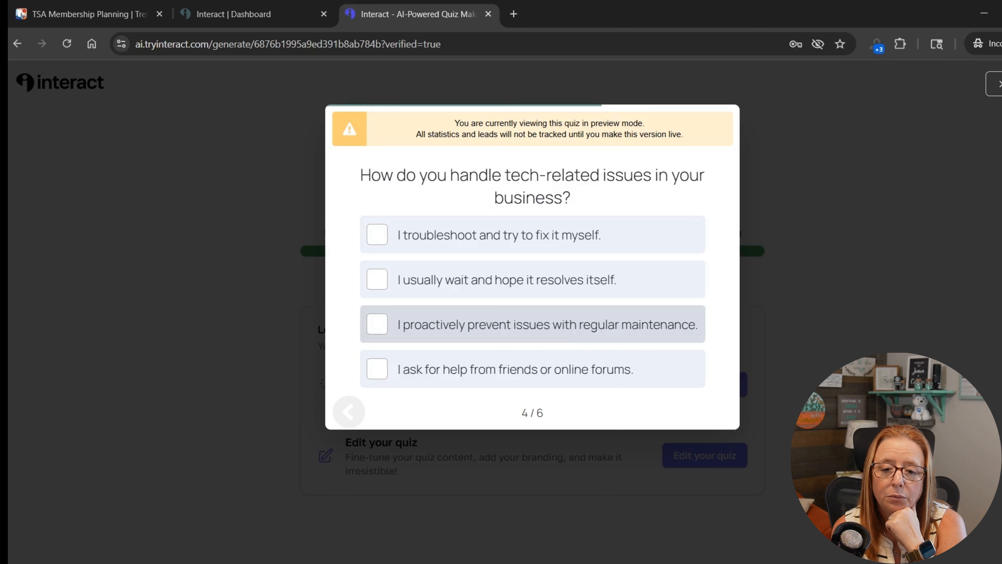
{"action": "left_click", "coordinate": [377, 235]}
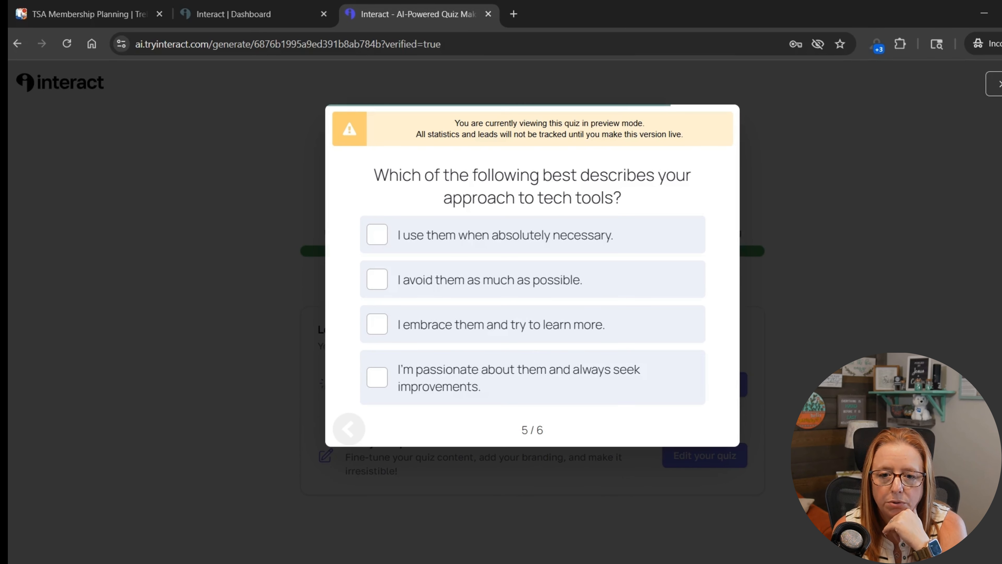
{"action": "left_click", "coordinate": [363, 321]}
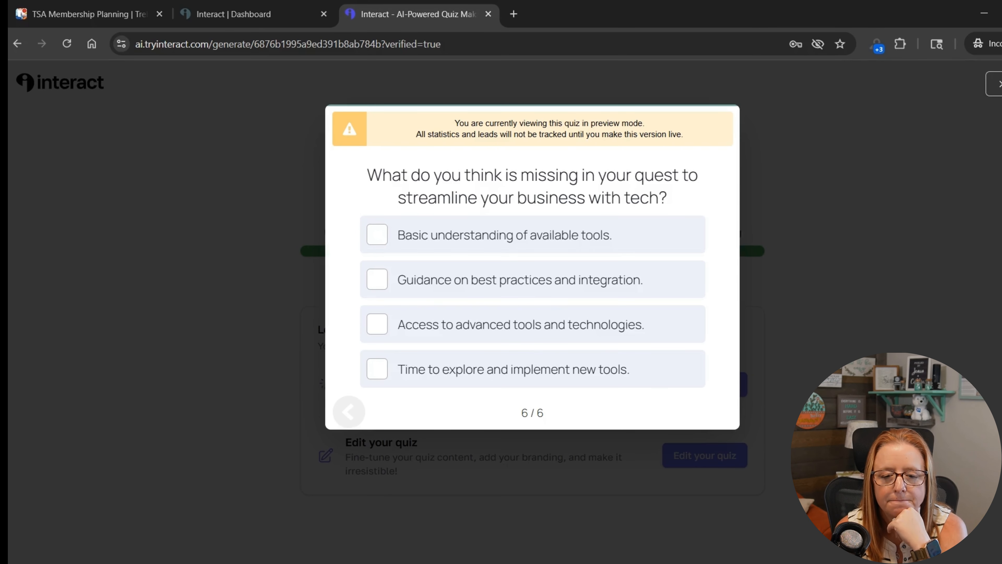
{"action": "left_click", "coordinate": [521, 279]}
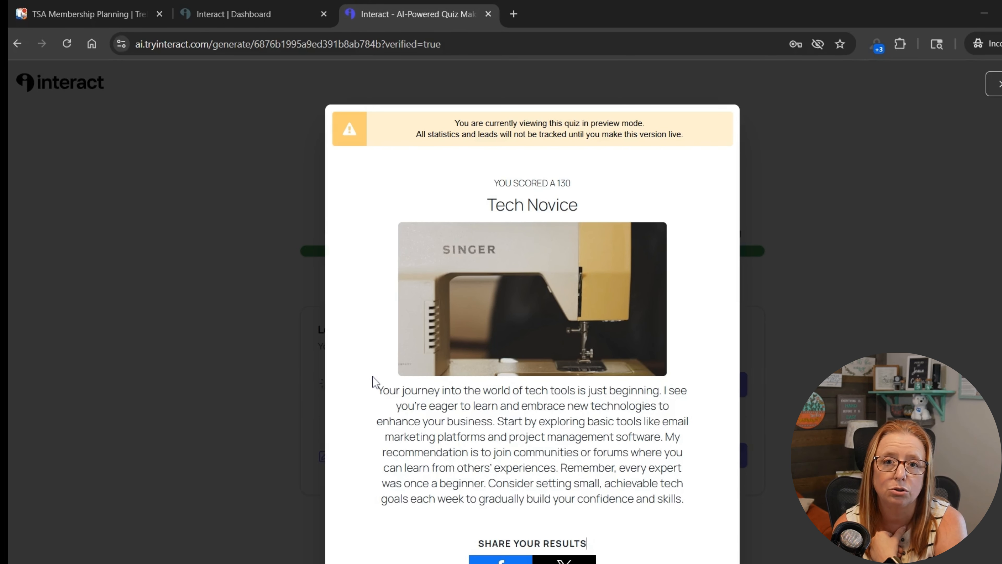
{"action": "left_click", "coordinate": [997, 83]}
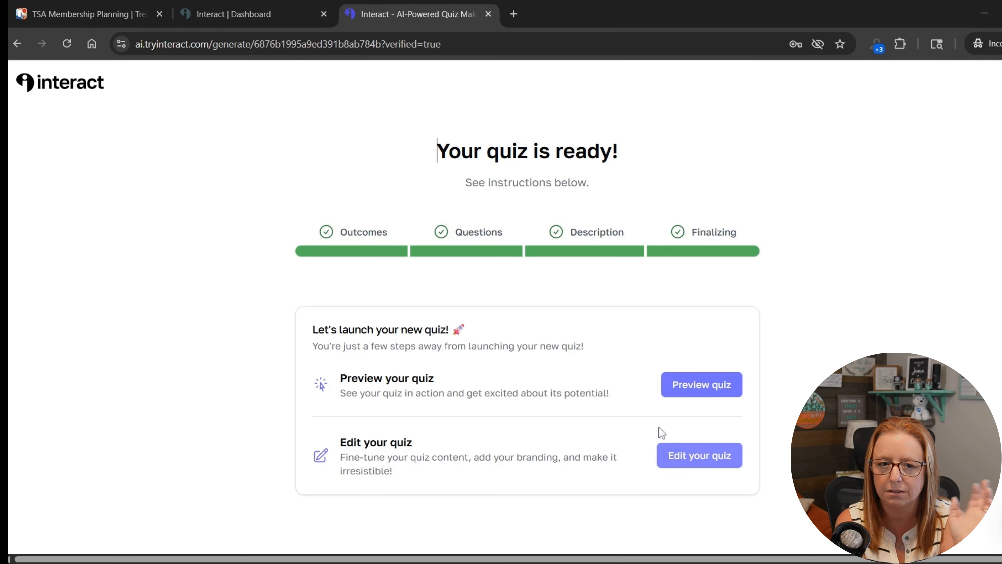
Step: In the entrepreneurial archetype quiz, set the background color to #E1F0EC and the option color to #C8DEDA
{"action": "left_click", "coordinate": [257, 15]}
{"action": "left_click", "coordinate": [333, 104]}
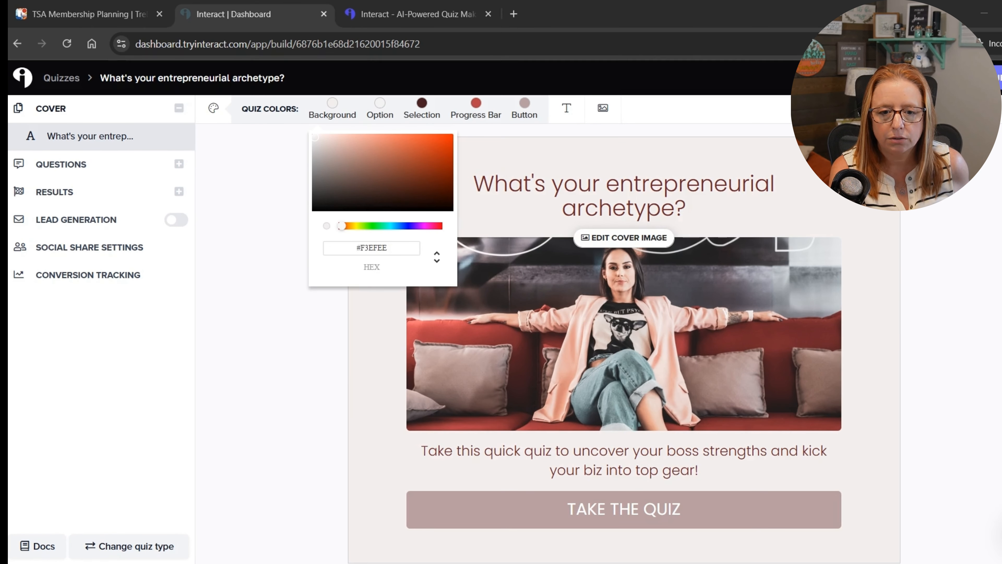
{"action": "double_click", "coordinate": [373, 248]}
{"action": "type", "text": "E1F0EC"}
{"action": "left_click", "coordinate": [379, 103]}
{"action": "double_click", "coordinate": [420, 248]}
{"action": "type", "text": "C8DEDA"}
Step: Set the quiz's selection color to #545454 and open the progress bar color for editing
{"action": "left_click", "coordinate": [421, 103]}
{"action": "double_click", "coordinate": [468, 248]}
{"action": "type", "text": "515151"}
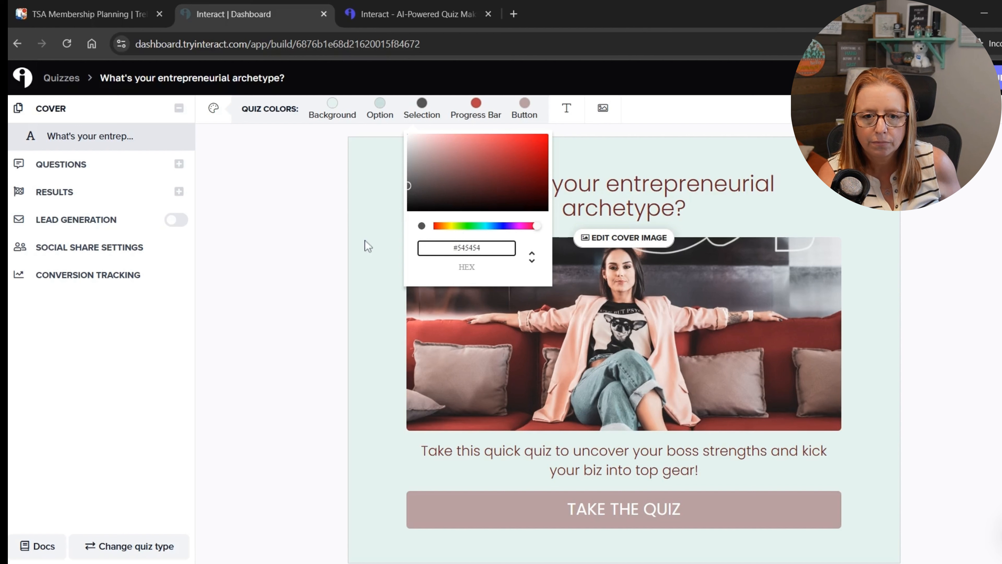
{"action": "left_click", "coordinate": [365, 245]}
{"action": "left_click", "coordinate": [476, 103]}
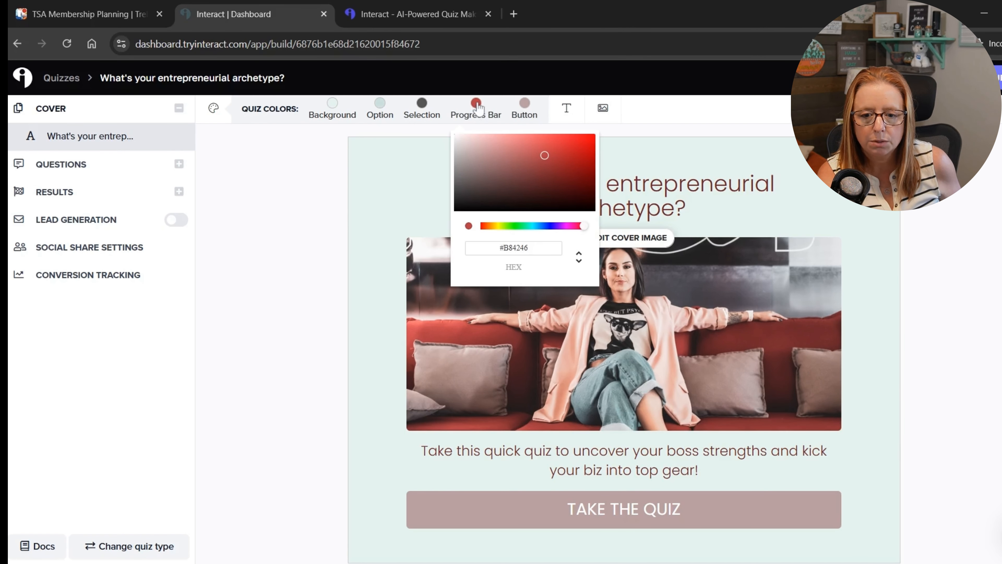
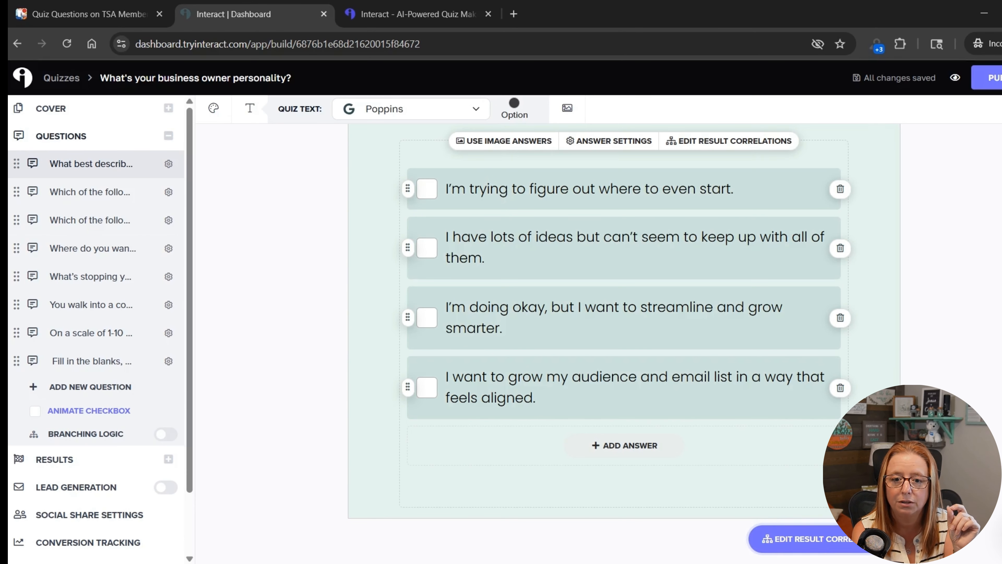
Step: Retitle the first quiz result "The Grounded Grower"
{"action": "left_click", "coordinate": [44, 460]}
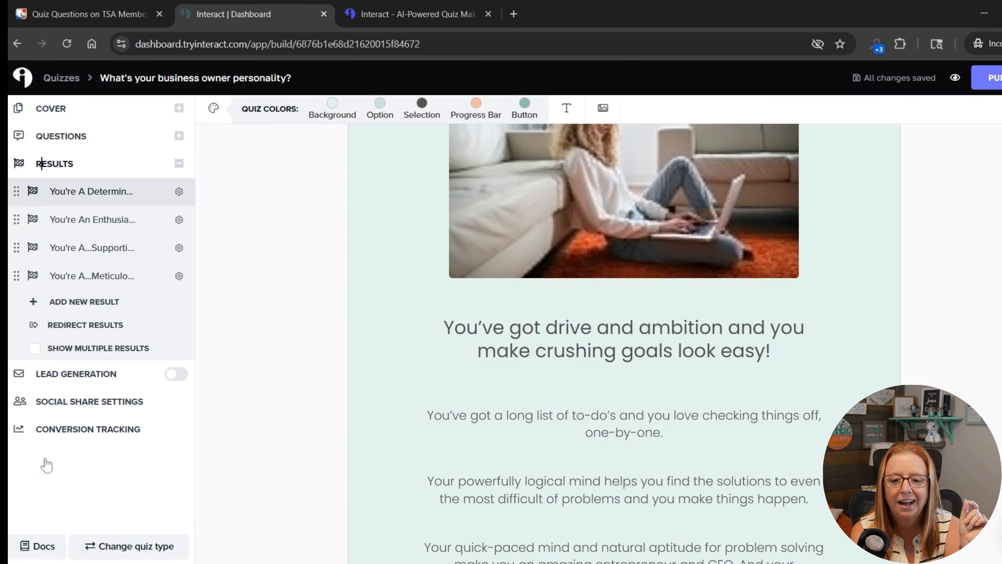
{"action": "scroll", "coordinate": [341, 354], "scroll_direction": "up", "scroll_amount": 3}
{"action": "triple_click", "coordinate": [612, 187]}
{"action": "type", "text": "The Grounded Grower"}
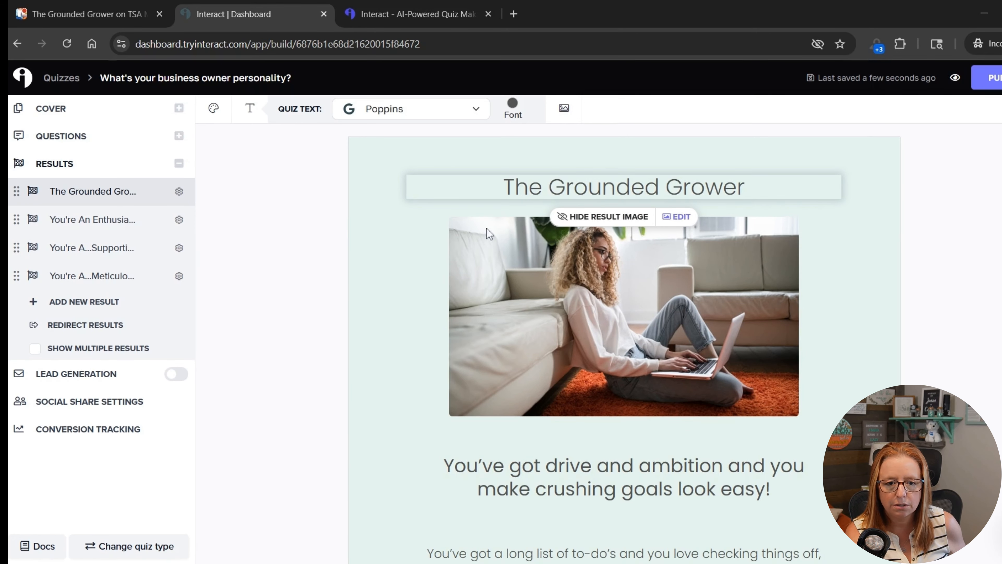
Step: Switch to the Trello board, close the Grounded Grower card and open the Clarity Seeker card
{"action": "left_click", "coordinate": [99, 14]}
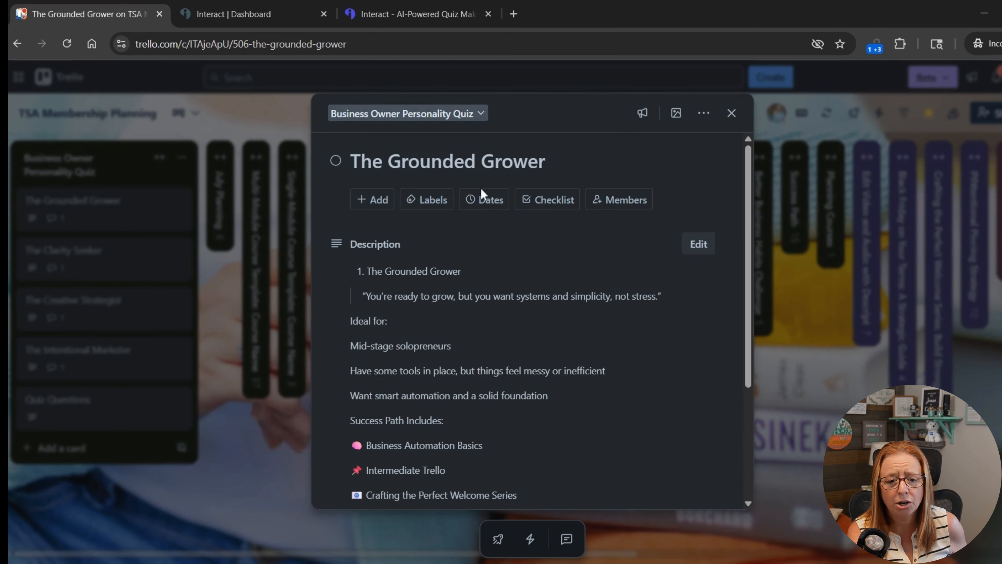
{"action": "left_click", "coordinate": [297, 351]}
{"action": "left_click", "coordinate": [158, 253]}
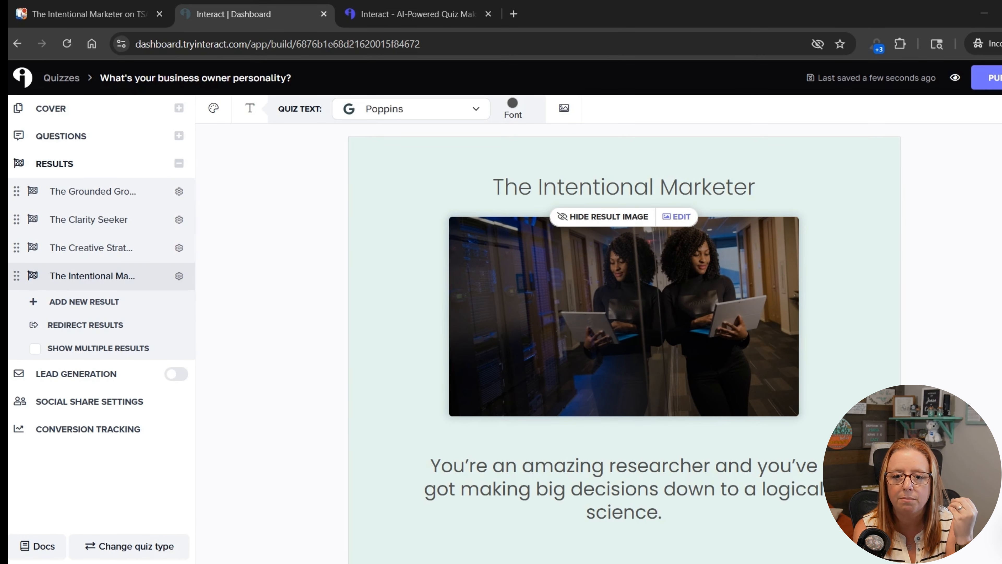
Step: Open the result correlations of the question "What best describes your current business season?" for editing
{"action": "left_click", "coordinate": [91, 247]}
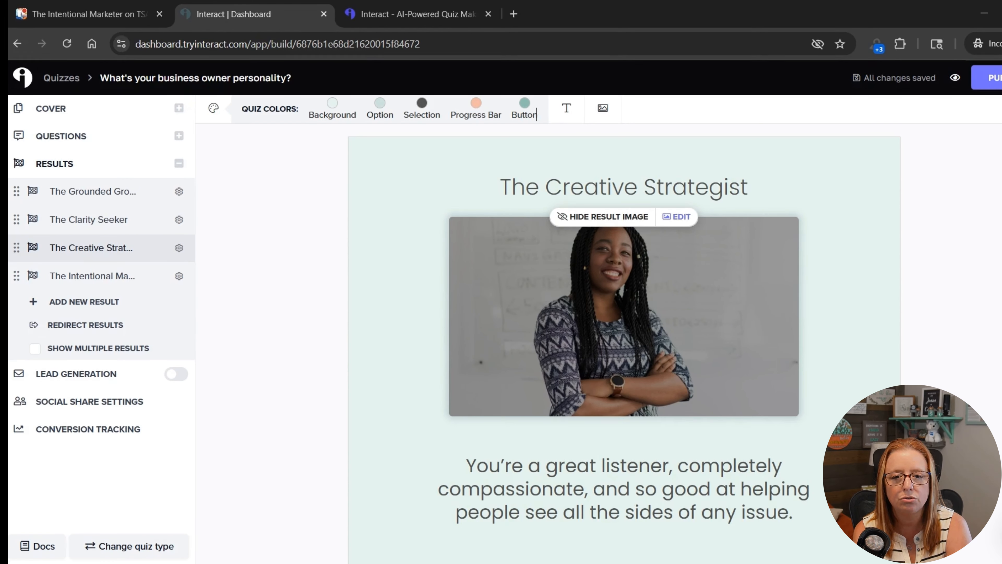
{"action": "left_click", "coordinate": [61, 136]}
{"action": "left_click", "coordinate": [91, 163]}
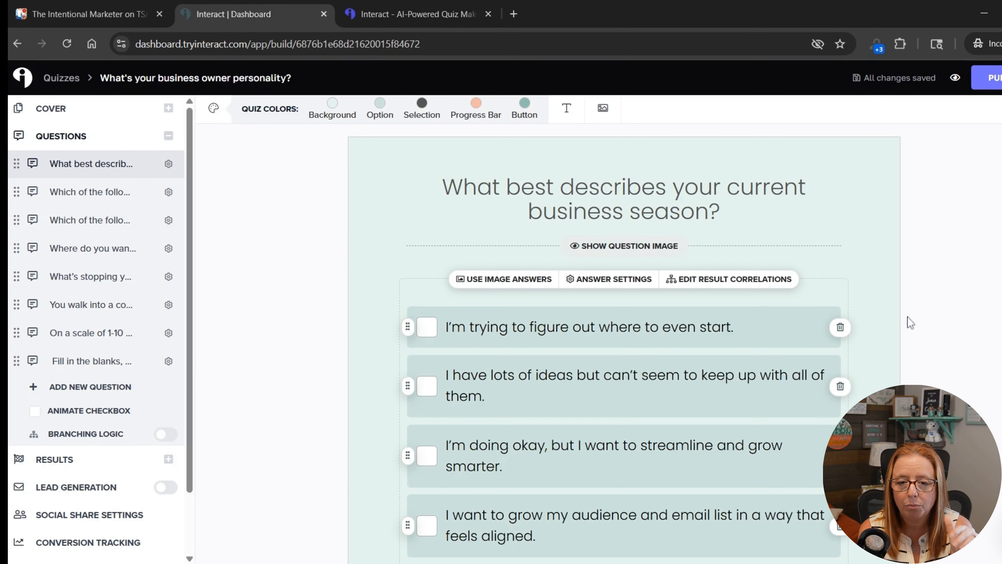
{"action": "scroll", "coordinate": [875, 370], "scroll_direction": "down", "scroll_amount": 5}
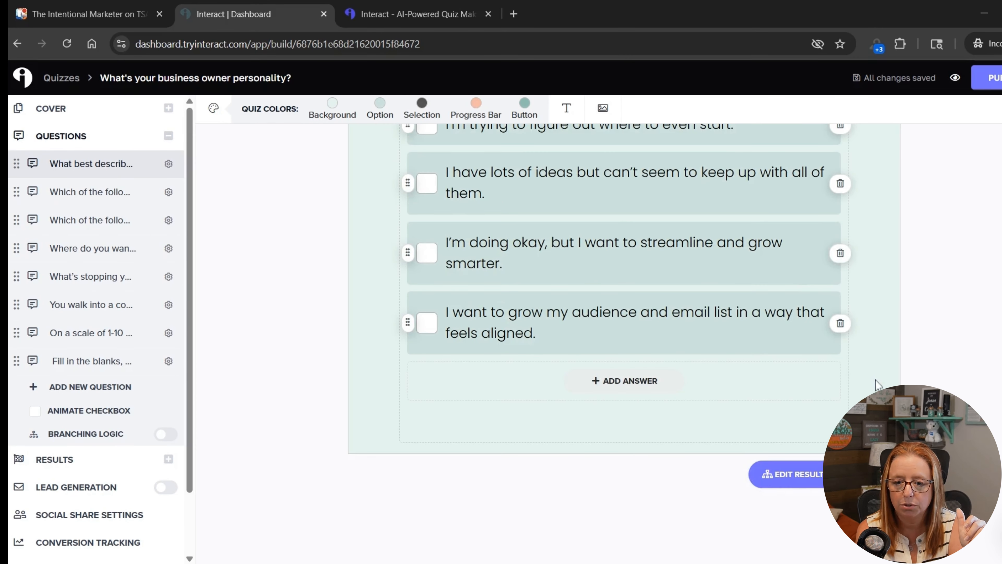
{"action": "left_click", "coordinate": [787, 474]}
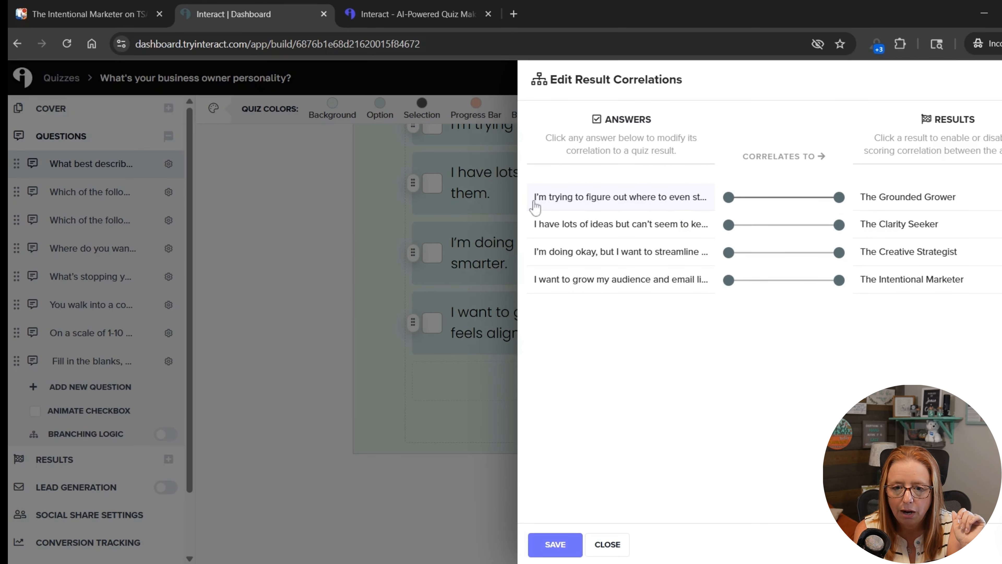
Step: Following the Trello scoring logic, correlate the four answers in order with Clarity Seeker, Creative Strategist, Grounded Grower and Intentional Marketer, and save
{"action": "left_click", "coordinate": [107, 17]}
{"action": "left_click", "coordinate": [233, 14]}
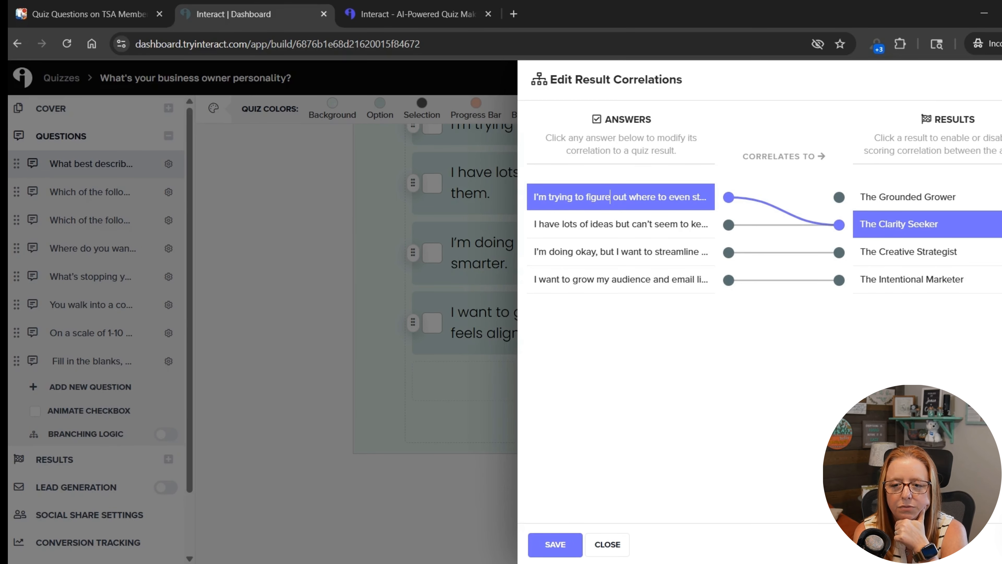
{"action": "left_click", "coordinate": [612, 237]}
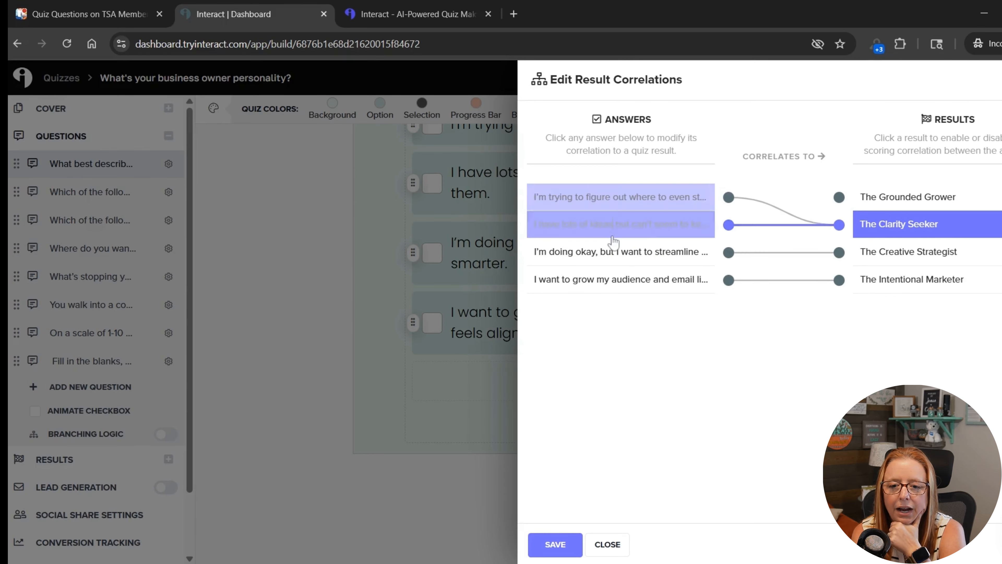
{"action": "left_click", "coordinate": [108, 19]}
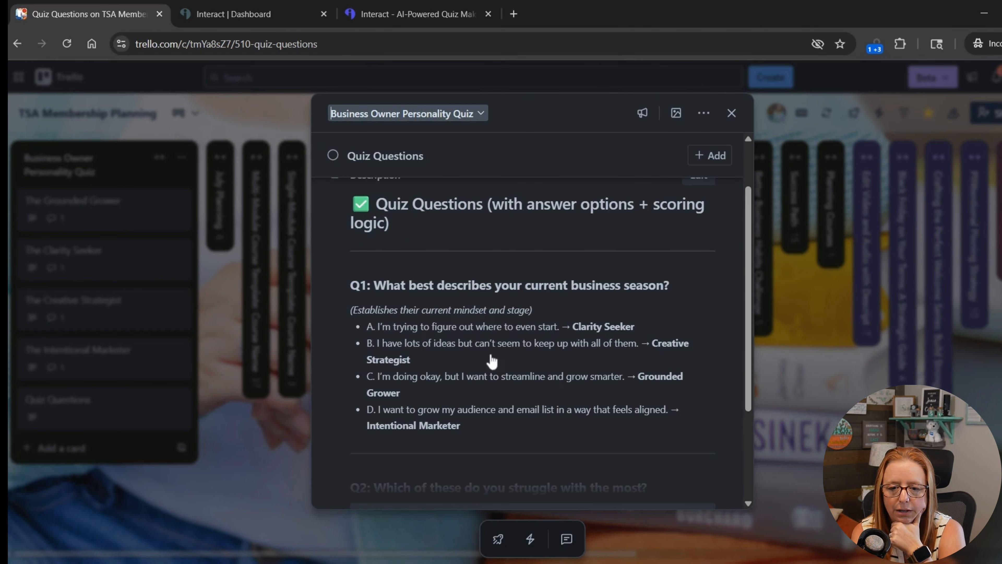
{"action": "left_click", "coordinate": [233, 13]}
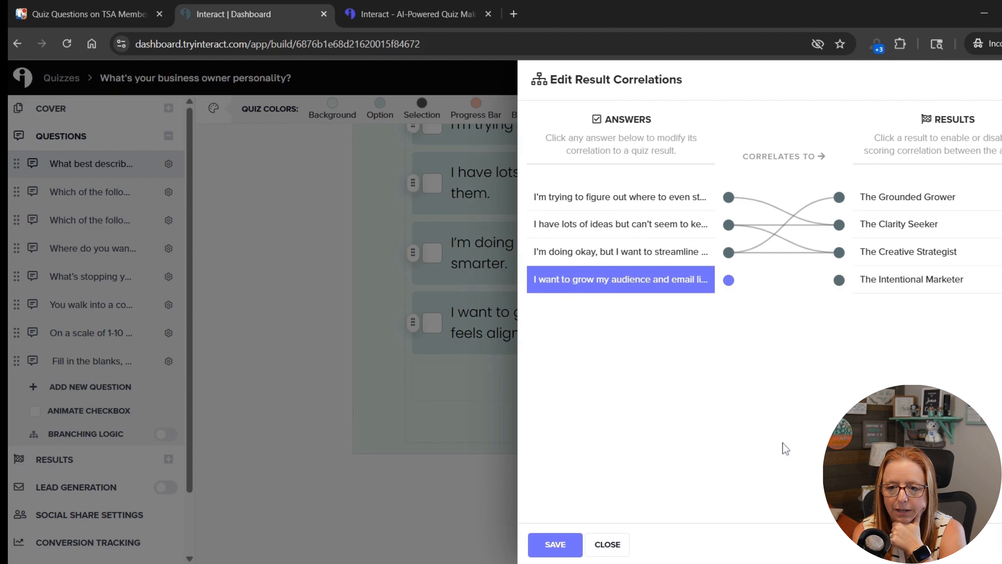
{"action": "left_click", "coordinate": [906, 281]}
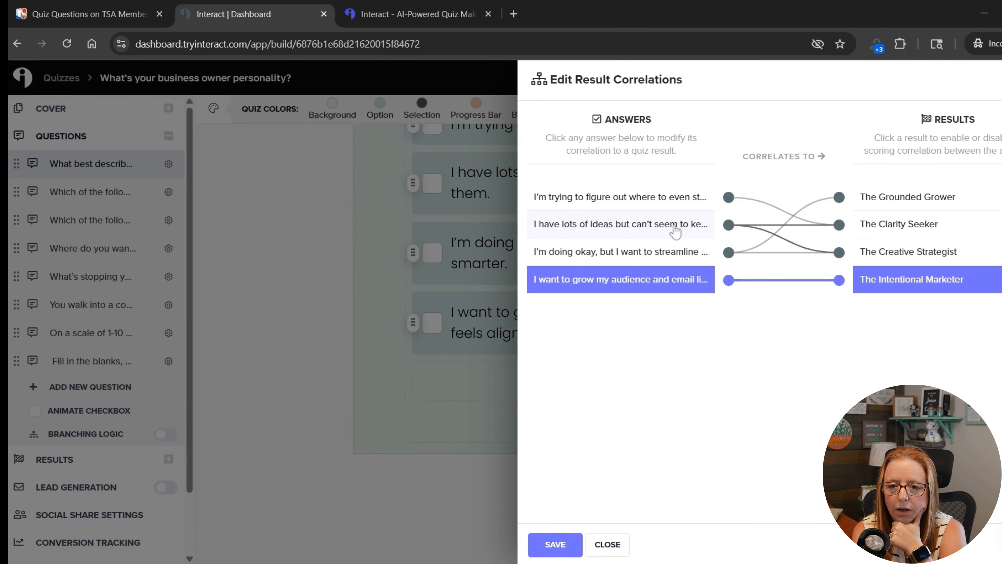
{"action": "left_click", "coordinate": [620, 251]}
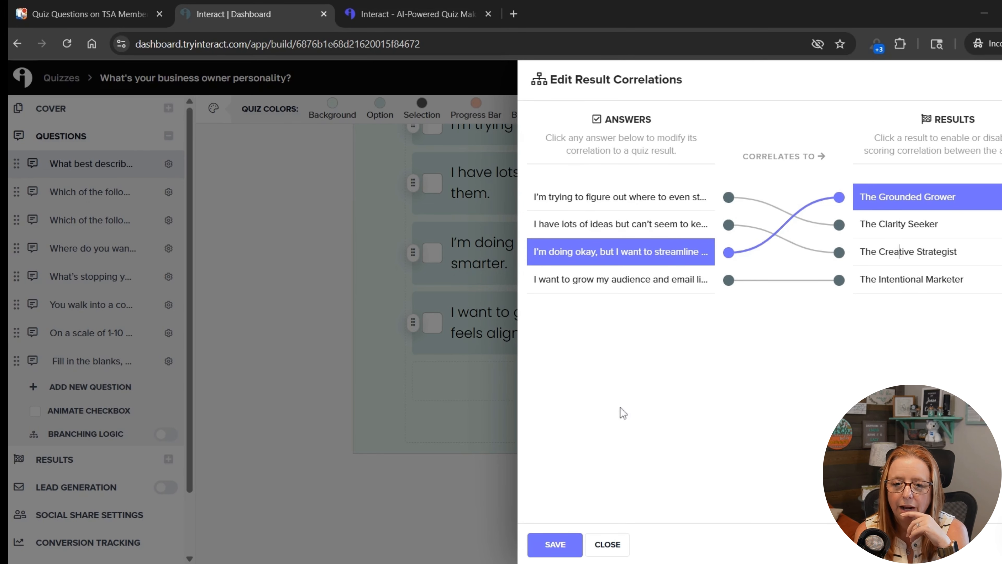
{"action": "left_click", "coordinate": [555, 541]}
Step: Turn on Animate Checkbox for the questions and preview the quiz, answering its first question
{"action": "left_click", "coordinate": [36, 411]}
{"action": "left_click", "coordinate": [955, 78]}
{"action": "left_click", "coordinate": [242, 260]}
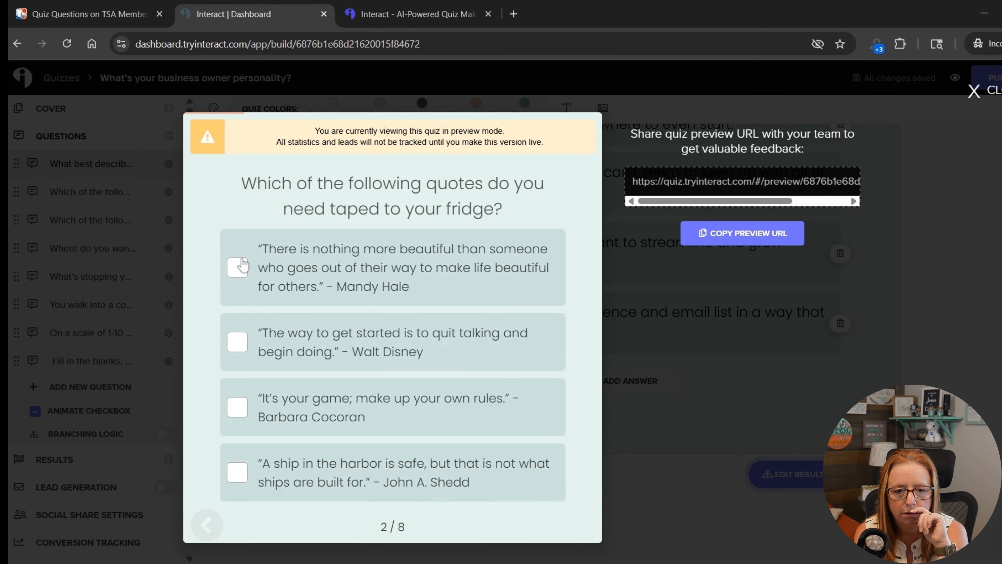
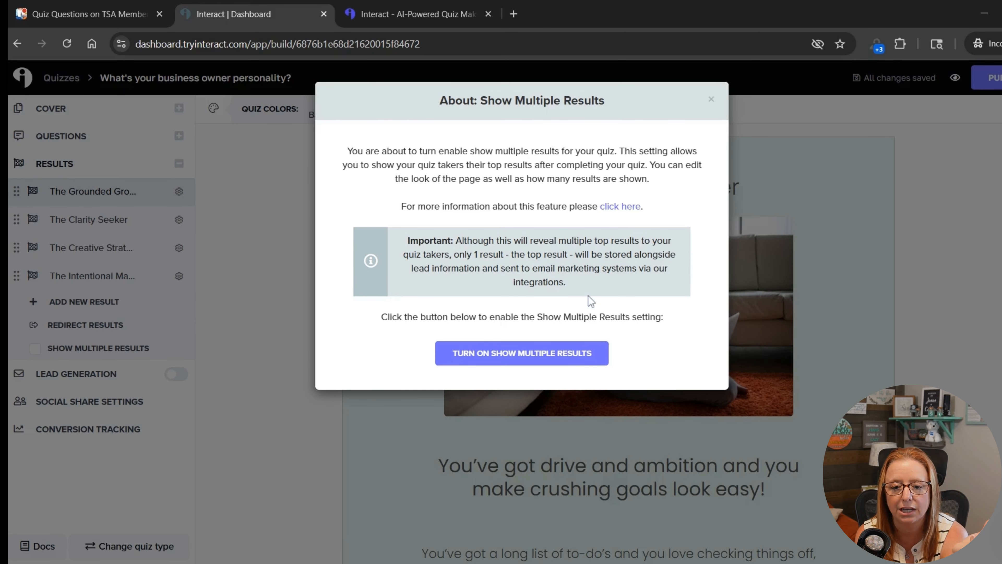
Step: Turn on lead generation with Show Multiple Results left off, and add First Name and Last Name to the opt-in form's contact fields
{"action": "left_click", "coordinate": [711, 99]}
{"action": "left_click", "coordinate": [175, 374]}
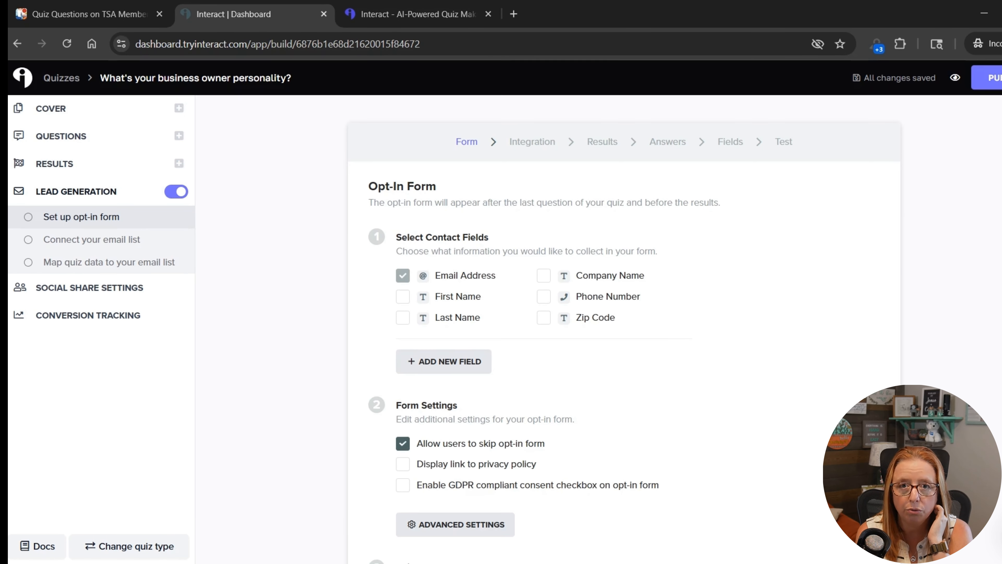
{"action": "left_click", "coordinate": [402, 296]}
{"action": "left_click", "coordinate": [402, 317]}
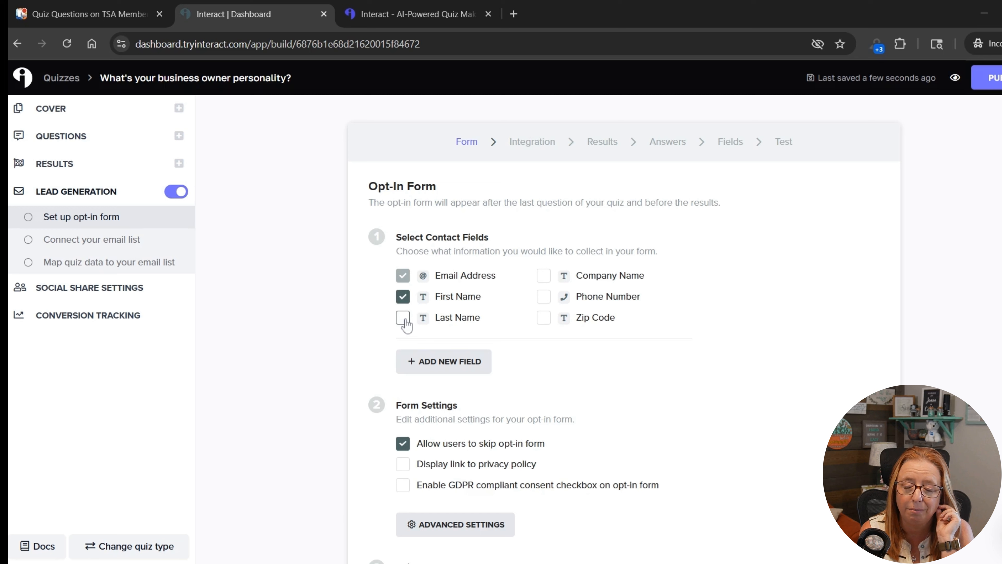
{"action": "left_click", "coordinate": [402, 318]}
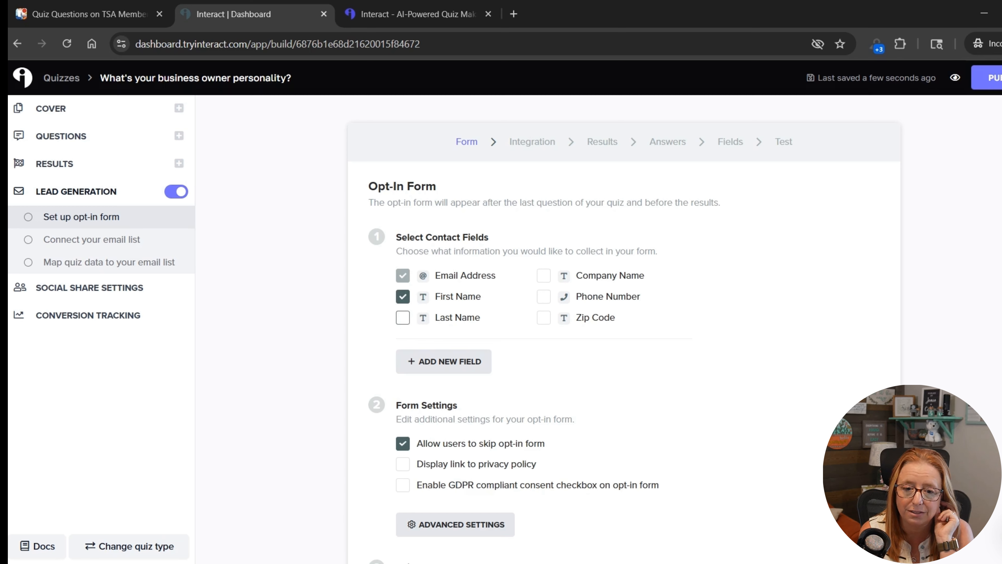
{"action": "left_click", "coordinate": [403, 317]}
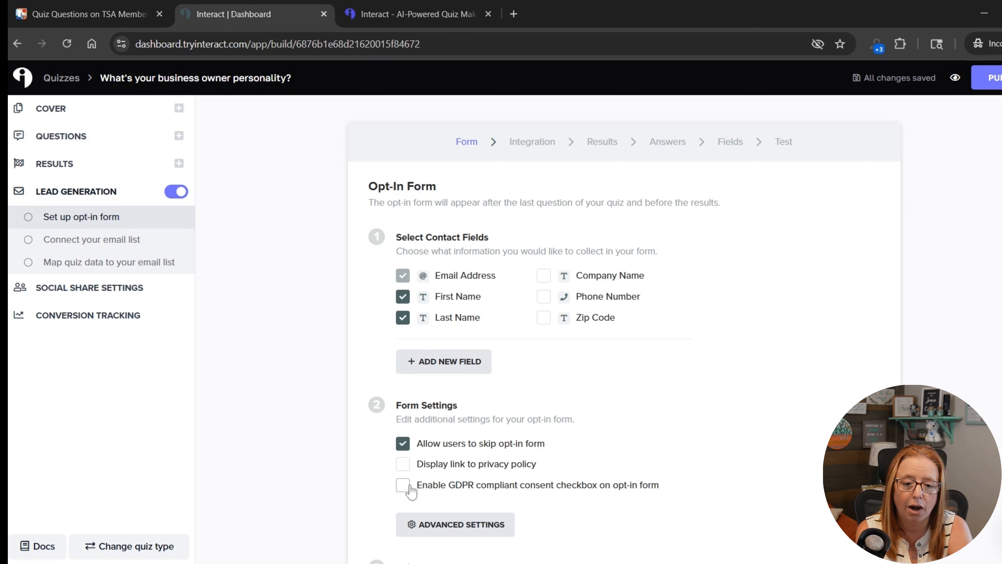
Step: Display a privacy policy link using the business website's privacy policy URL, and enable the GDPR compliant consent checkbox on the opt-in form
{"action": "left_click", "coordinate": [403, 464]}
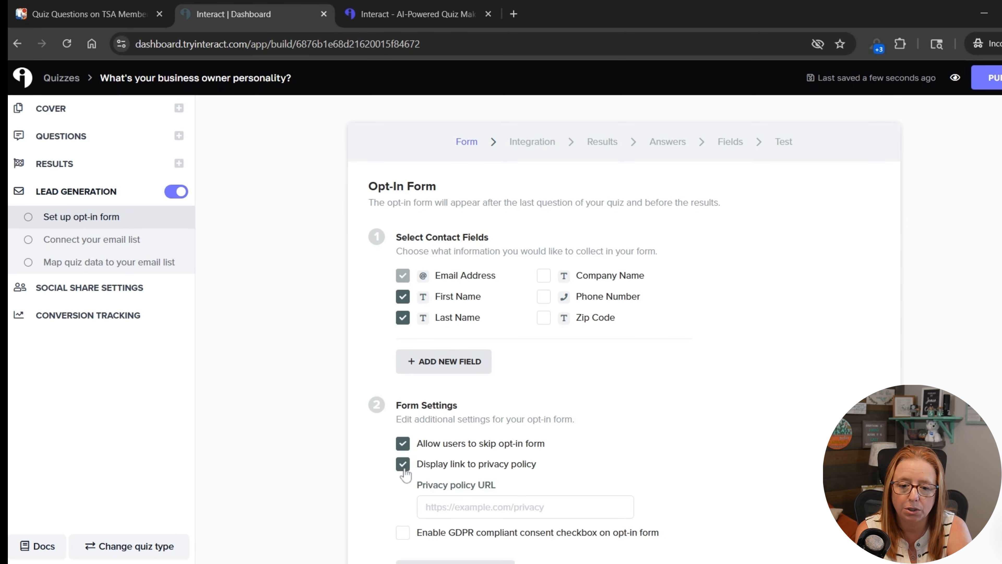
{"action": "left_click", "coordinate": [473, 507]}
{"action": "type", "text": "https://kellylgabel.com/privacy-policy"}
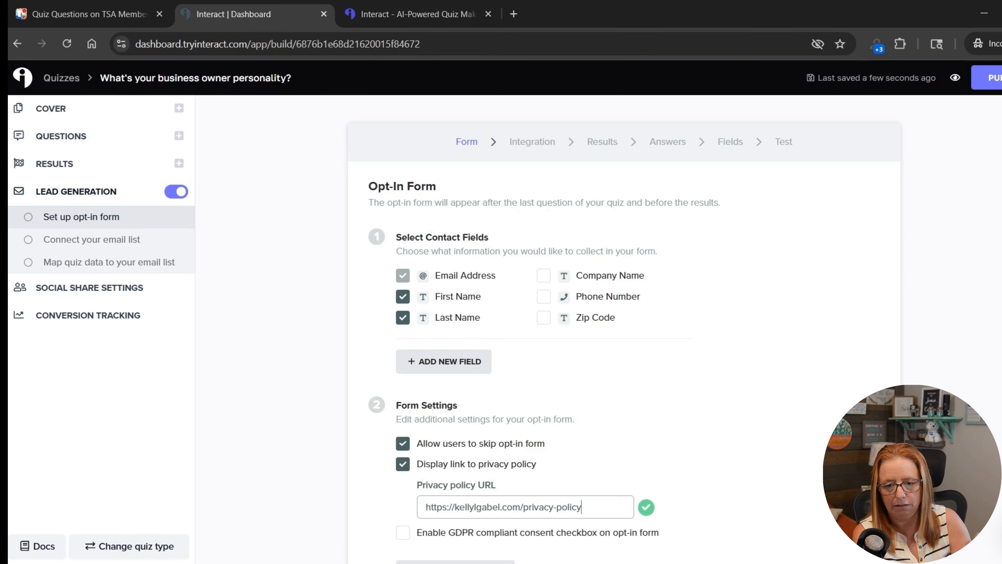
{"action": "left_click", "coordinate": [404, 533]}
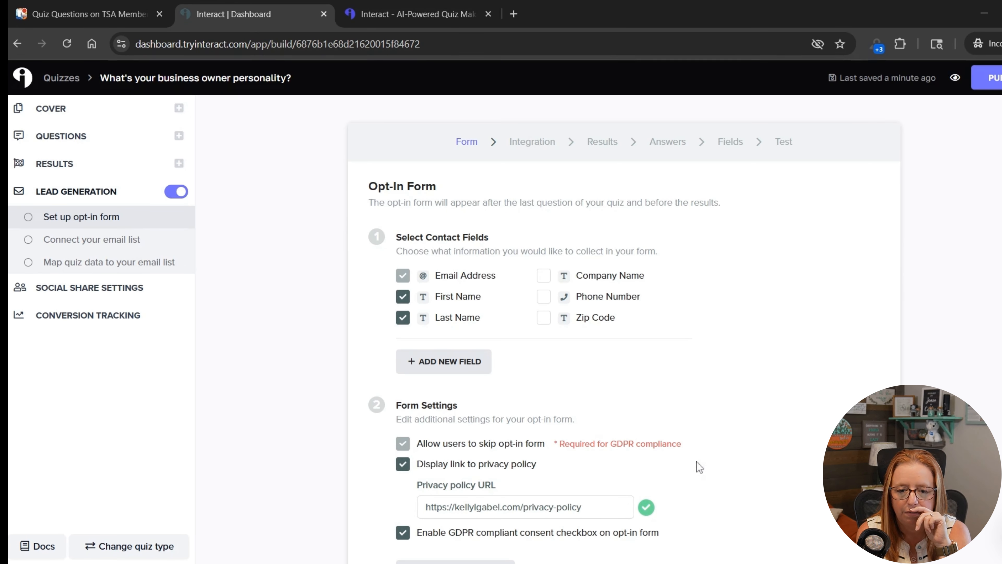
Step: Review the form error messages in the opt-in form's advanced settings and save them
{"action": "scroll", "coordinate": [738, 476], "scroll_direction": "down", "scroll_amount": 5}
{"action": "left_click", "coordinate": [458, 364]}
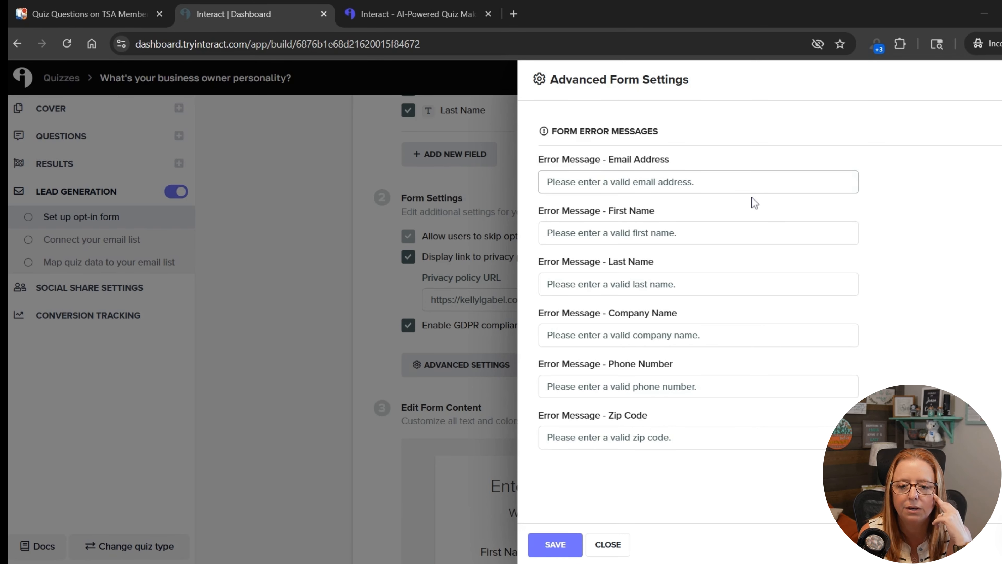
{"action": "left_click", "coordinate": [560, 551]}
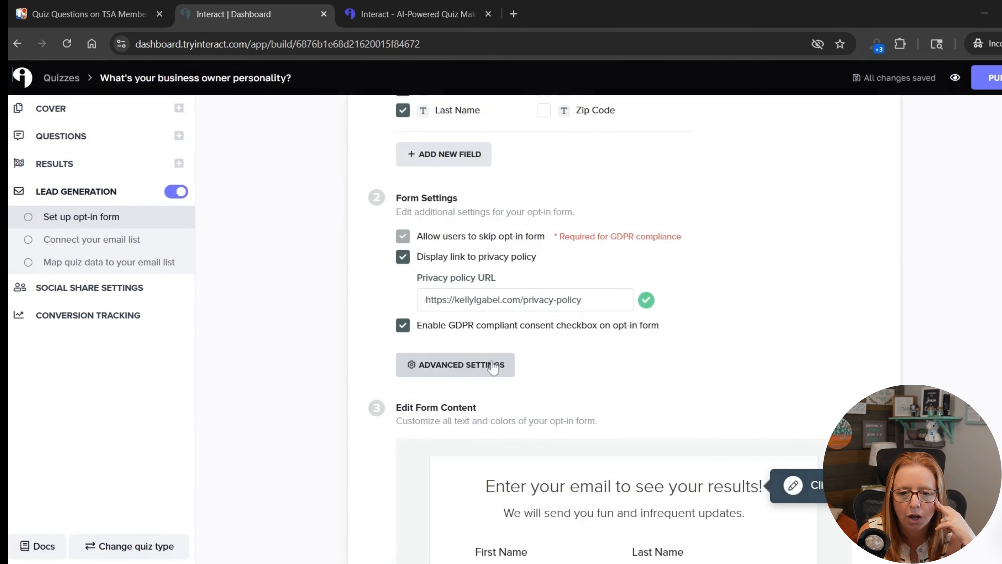
Step: Set the See My Results button color to a muted teal, then save the opt-in form and continue to Integration
{"action": "scroll", "coordinate": [558, 355], "scroll_direction": "down", "scroll_amount": 5}
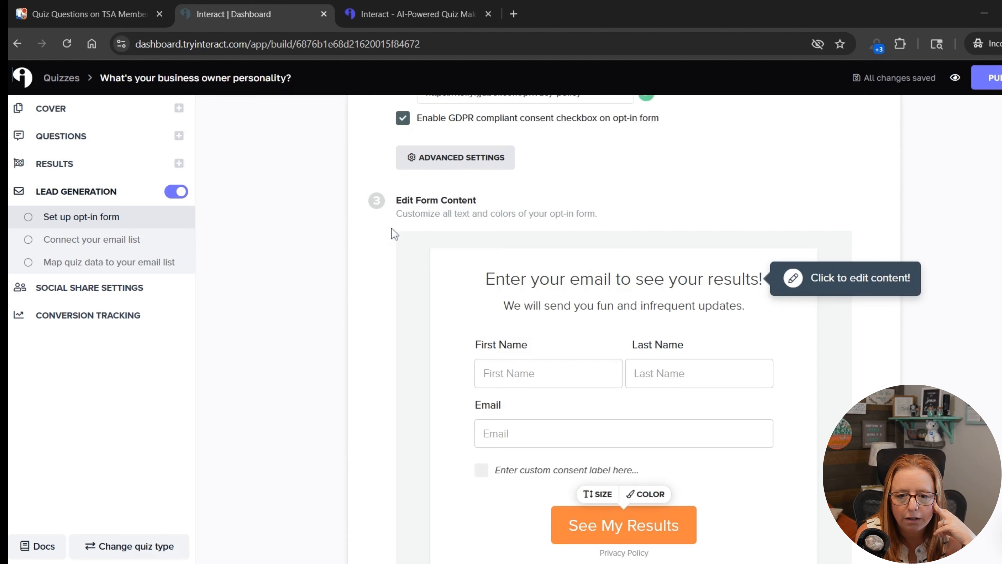
{"action": "scroll", "coordinate": [392, 231], "scroll_direction": "down", "scroll_amount": 2}
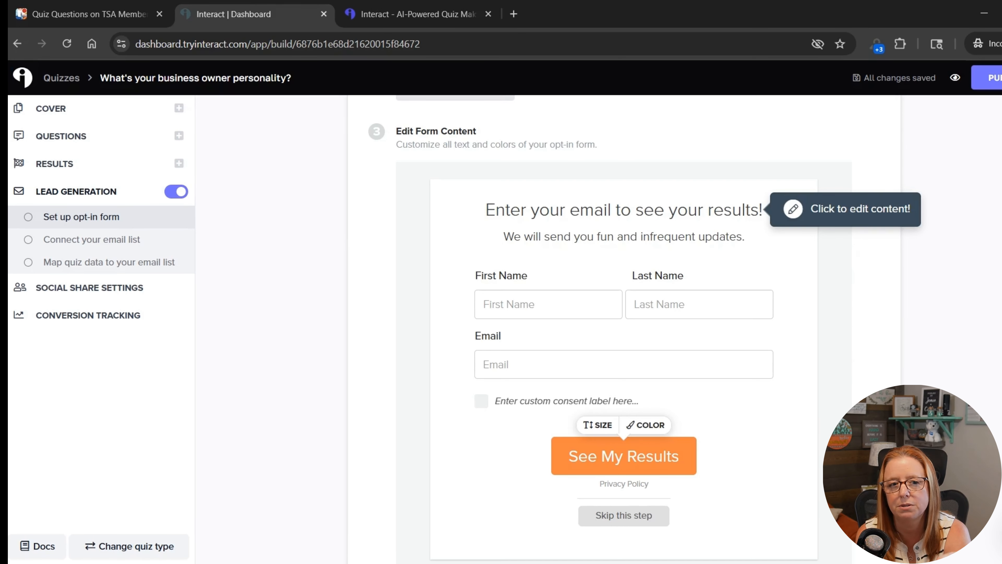
{"action": "left_click", "coordinate": [645, 425]}
{"action": "left_click", "coordinate": [718, 329]}
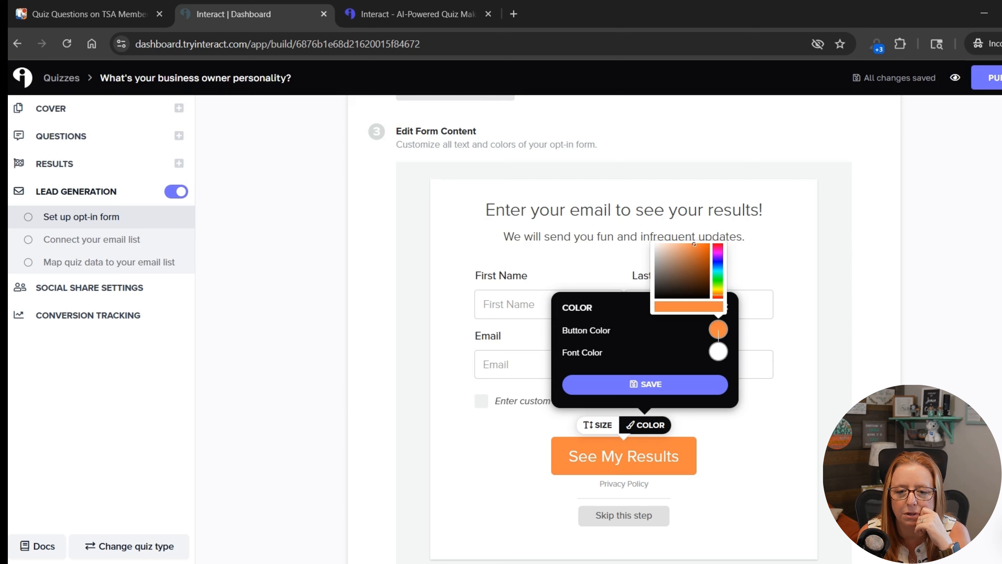
{"action": "left_click_drag", "start_coordinate": [718, 295], "coordinate": [718, 270]}
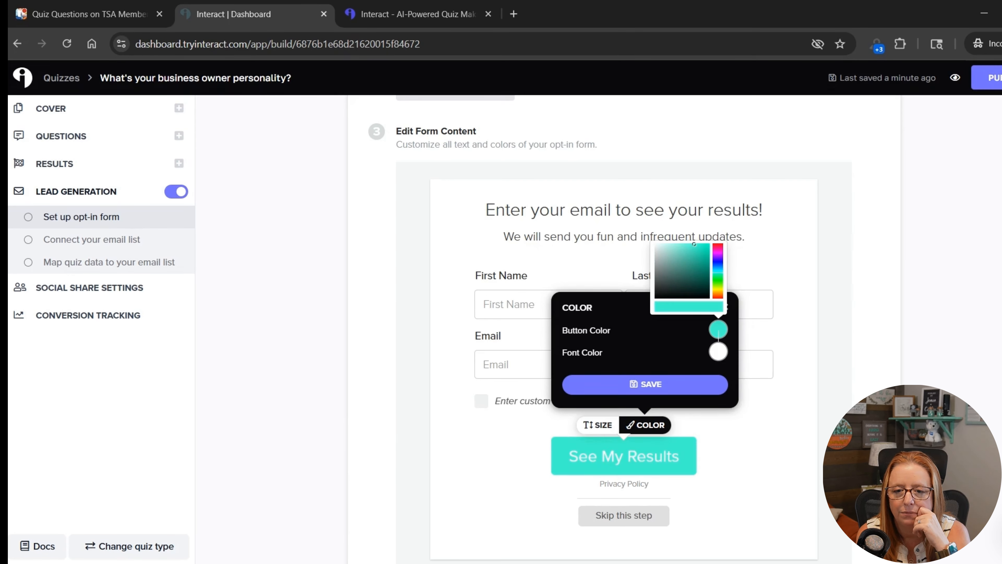
{"action": "mouse_move", "coordinate": [694, 244]}
{"action": "left_mouse_down"}
{"action": "mouse_move", "coordinate": [678, 246]}
{"action": "mouse_move", "coordinate": [686, 255]}
{"action": "left_mouse_up"}
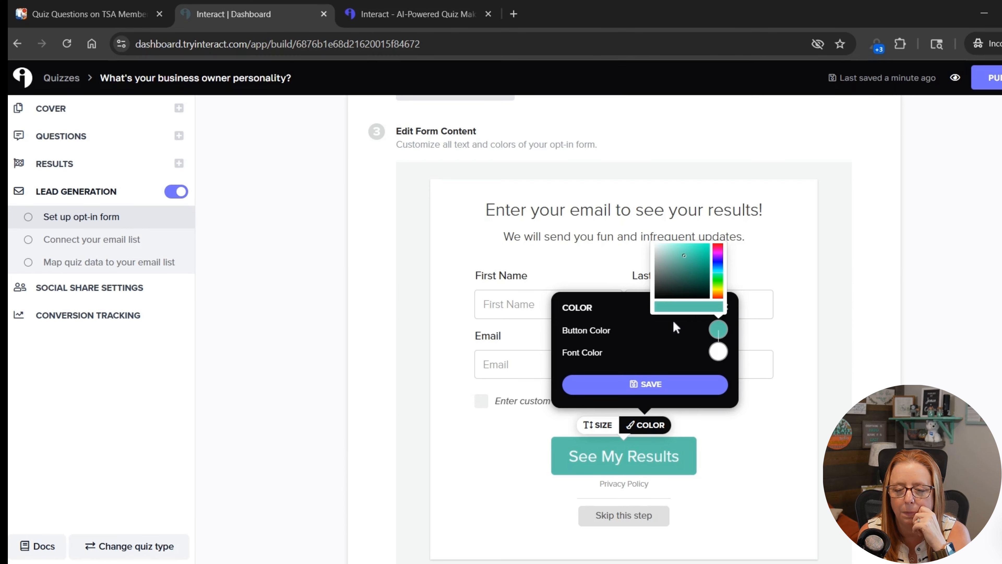
{"action": "left_click", "coordinate": [607, 319]}
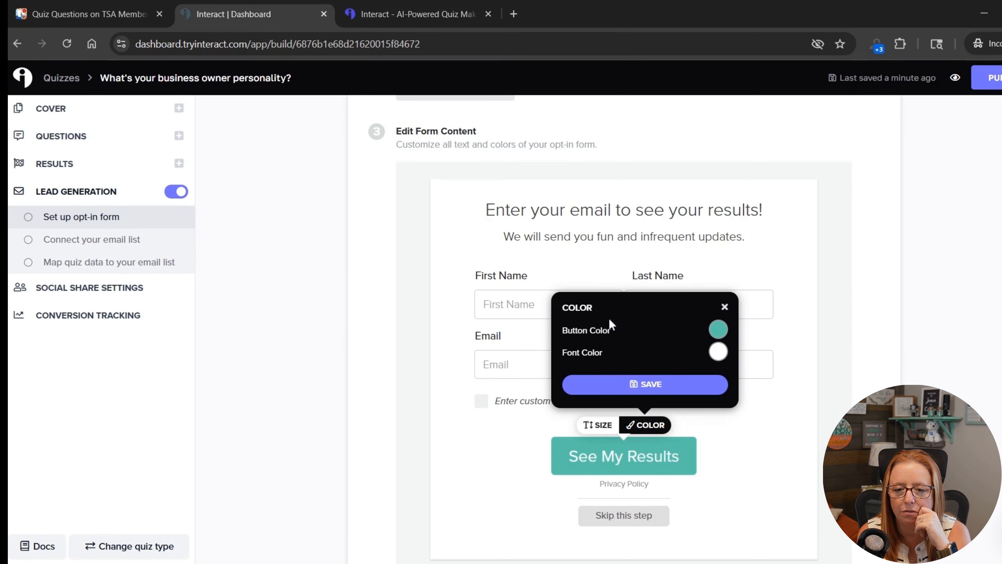
{"action": "left_click", "coordinate": [655, 385]}
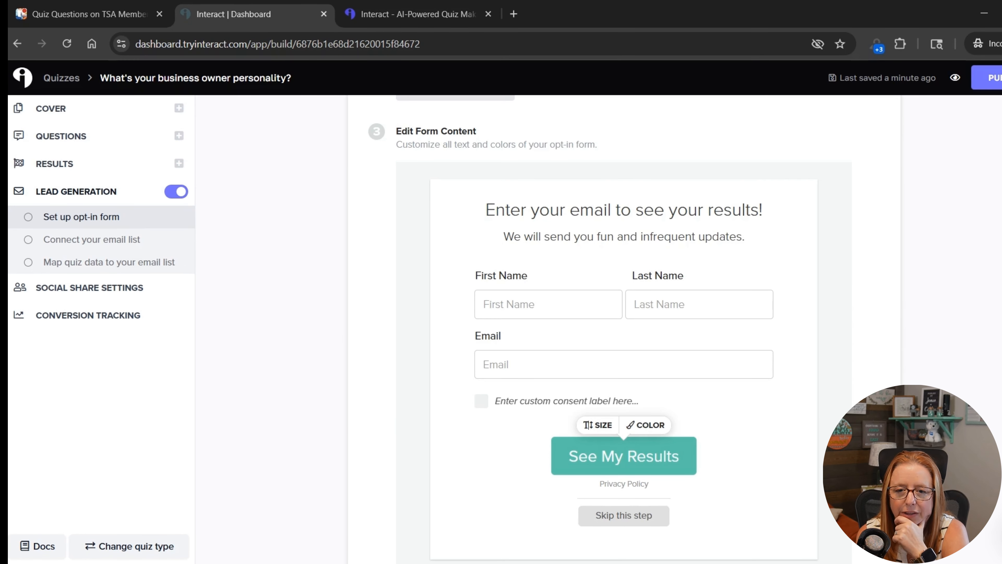
{"action": "scroll", "coordinate": [505, 215], "scroll_direction": "down", "scroll_amount": 5}
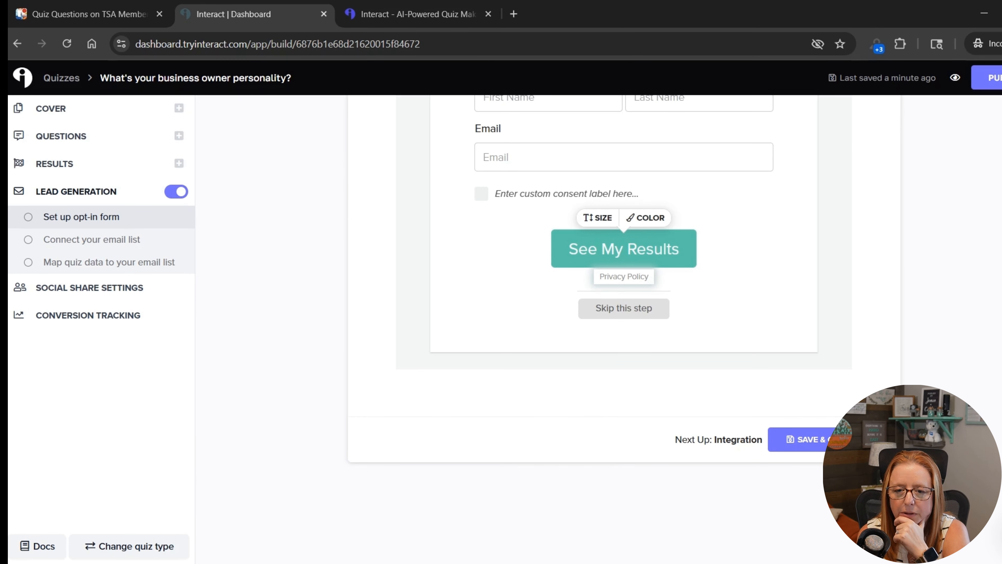
{"action": "left_click", "coordinate": [803, 438]}
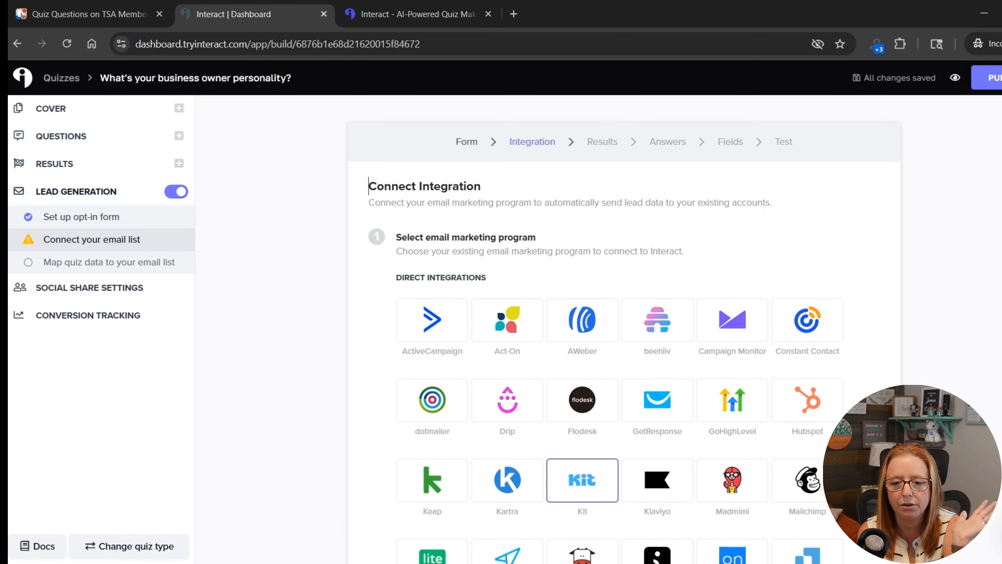
Step: Look at the Kit connection page, return to the integrations and browse the remaining email marketing programs
{"action": "left_click", "coordinate": [594, 487]}
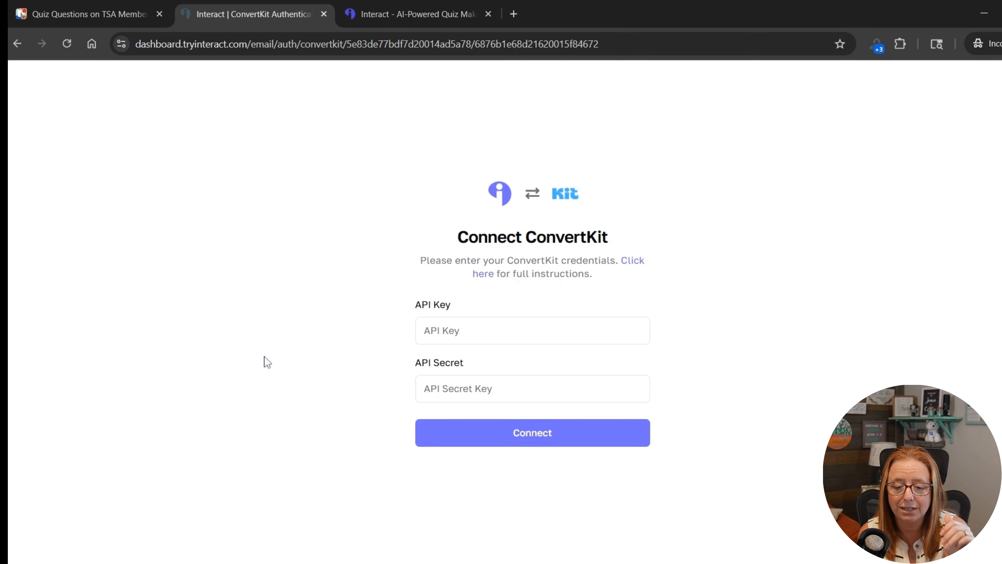
{"action": "left_click", "coordinate": [16, 45]}
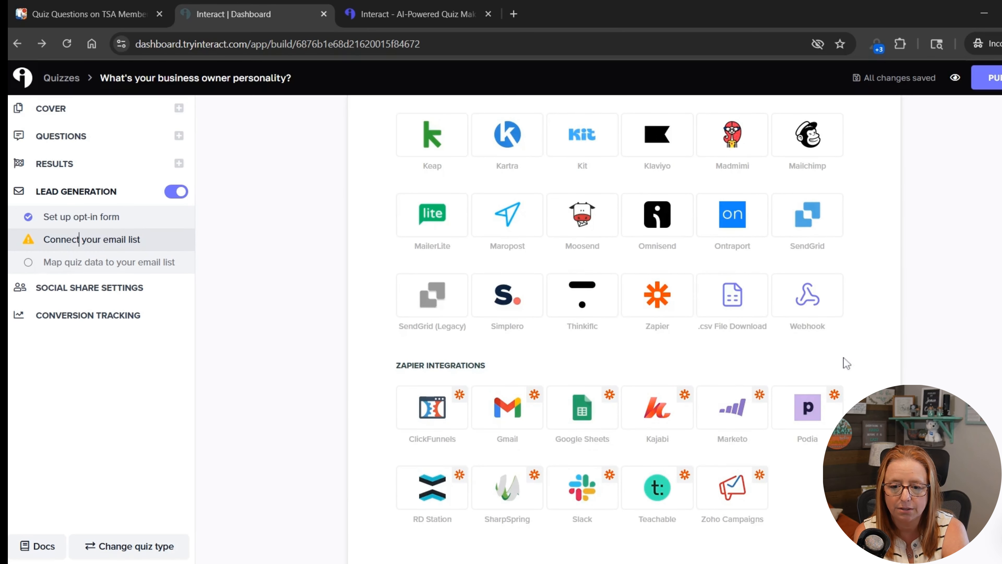
{"action": "scroll", "coordinate": [845, 365], "scroll_direction": "down", "scroll_amount": 5}
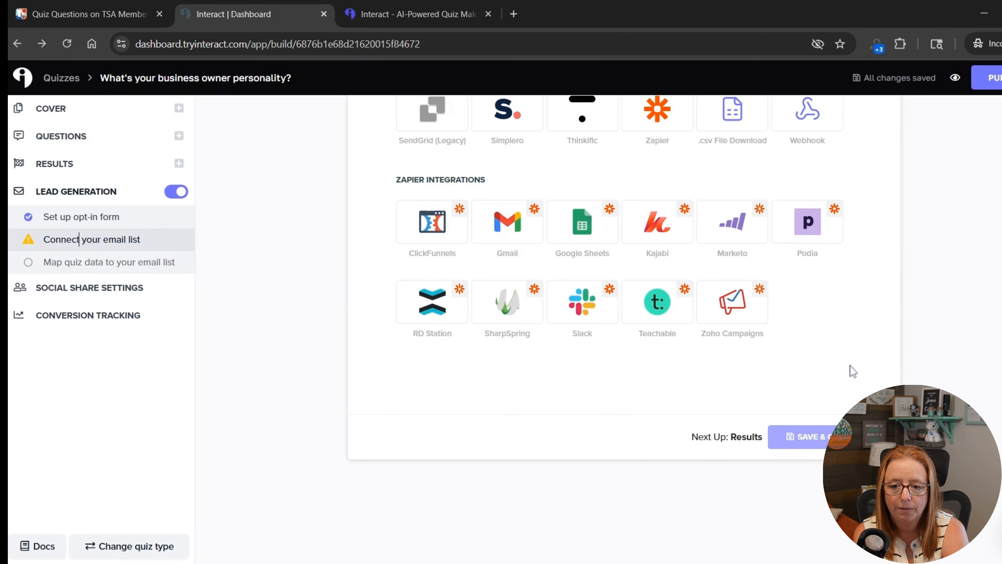
Step: Review the social share settings and the conversion tracking page, including its tracking integrations and consent settings
{"action": "left_click", "coordinate": [119, 287]}
{"action": "left_click", "coordinate": [107, 318]}
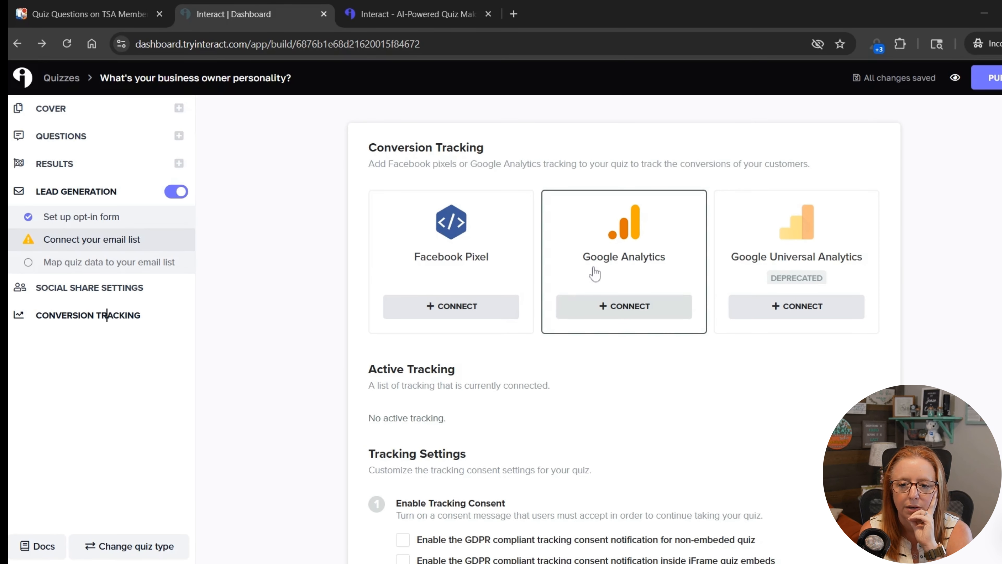
{"action": "scroll", "coordinate": [807, 352], "scroll_direction": "down", "scroll_amount": 10}
{"action": "scroll", "coordinate": [805, 398], "scroll_direction": "up", "scroll_amount": 7}
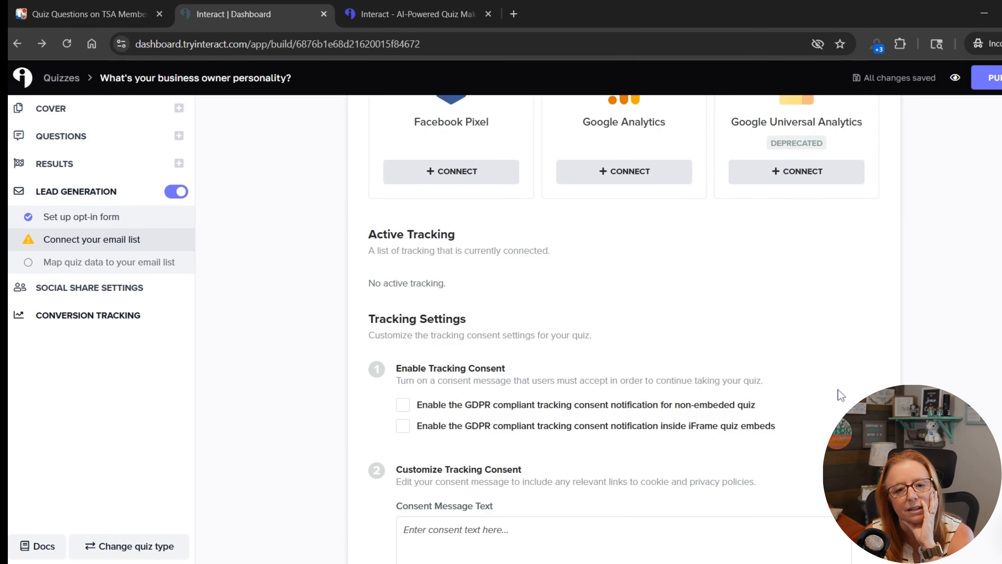
{"action": "scroll", "coordinate": [839, 390], "scroll_direction": "up", "scroll_amount": 3}
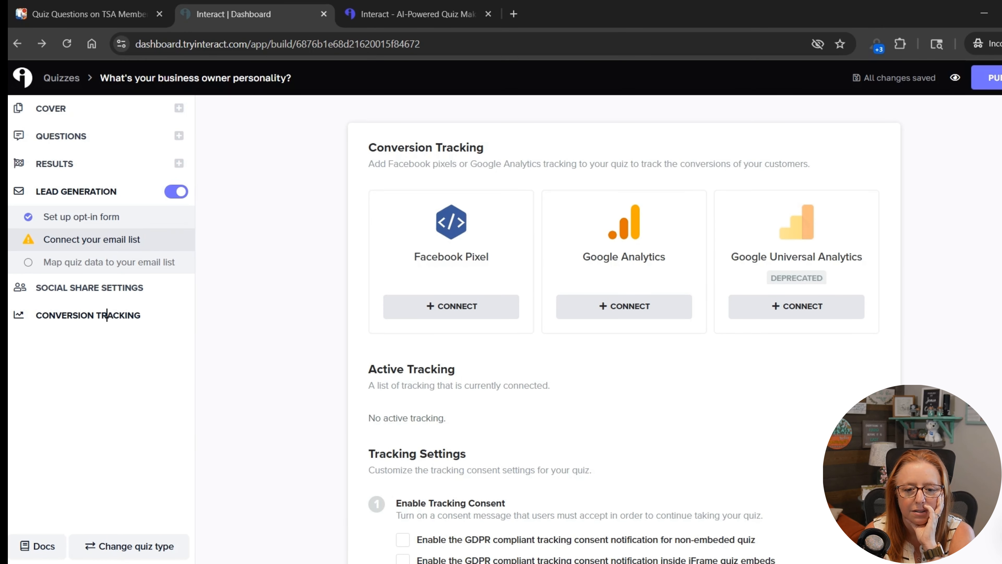
{"action": "scroll", "coordinate": [600, 397], "scroll_direction": "down", "scroll_amount": 4}
{"action": "scroll", "coordinate": [601, 399], "scroll_direction": "up", "scroll_amount": 4}
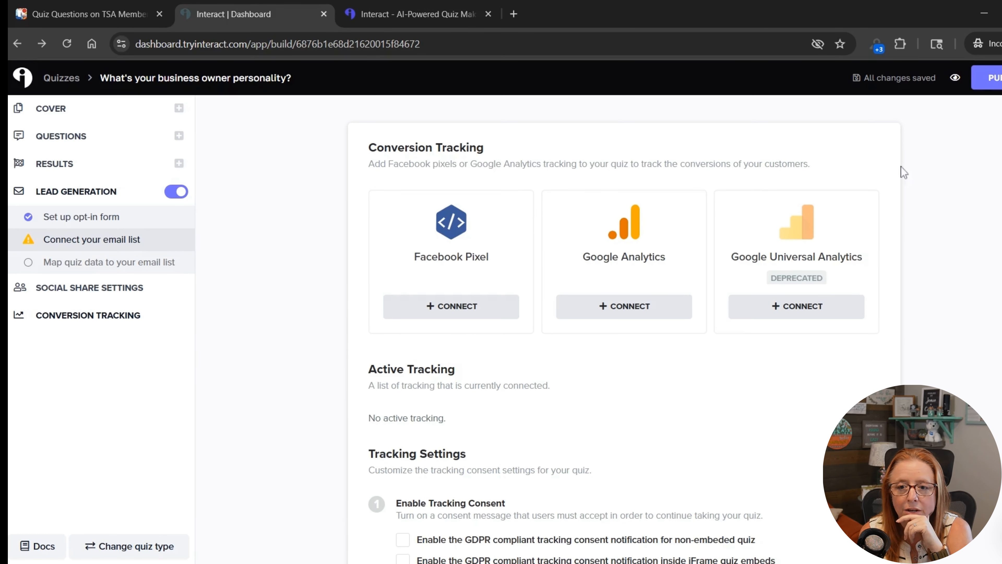
Step: Publish the quiz's changes to make them public
{"action": "left_click", "coordinate": [998, 83]}
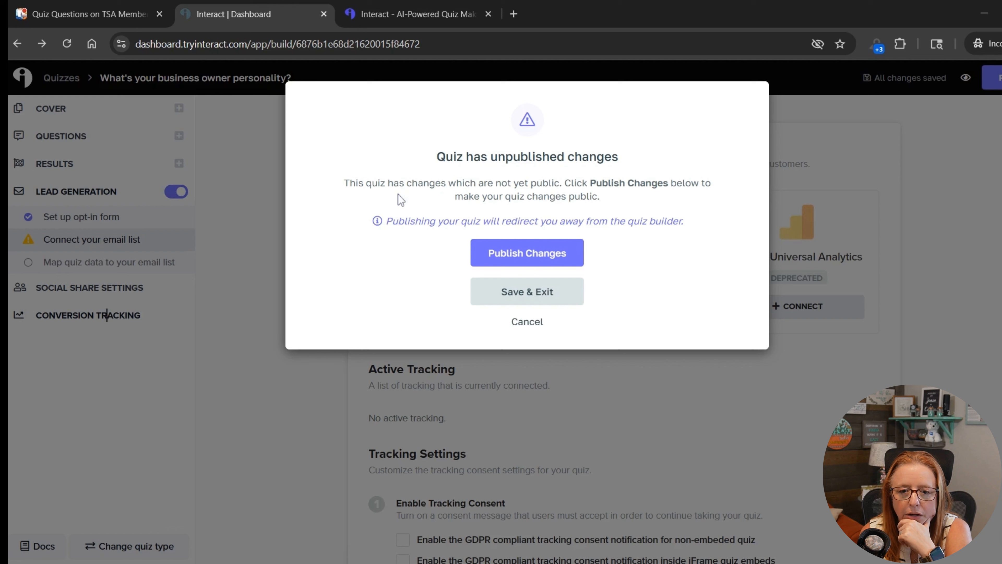
{"action": "left_click", "coordinate": [528, 258]}
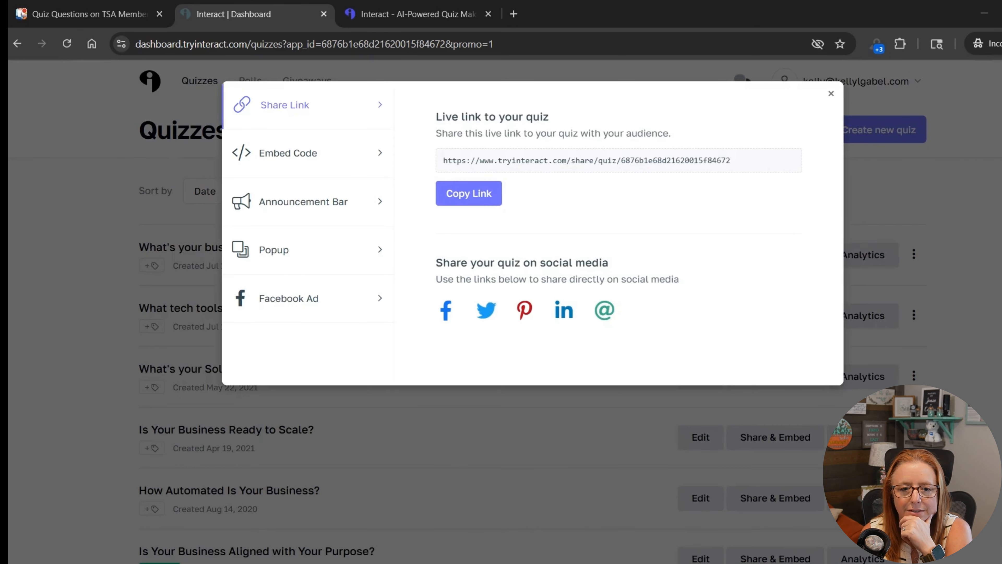
Step: Look at the quiz's announcement bar installation code and promotion option, then close the sharing dialog
{"action": "left_click", "coordinate": [289, 203]}
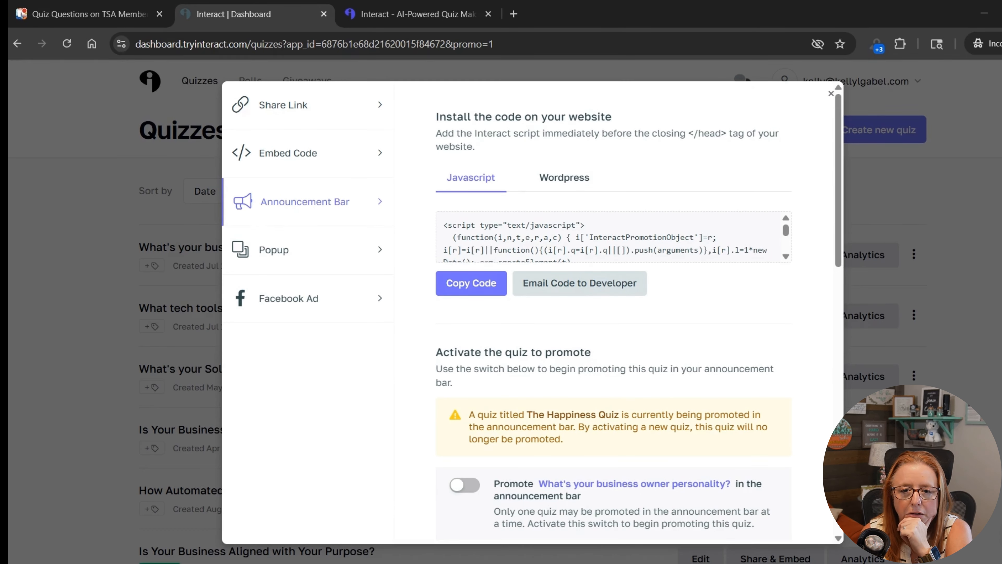
{"action": "left_click", "coordinate": [830, 93]}
Step: Open the analytics of the "What's your business owner personality?" quiz and review its overview, leads and per-result statistics
{"action": "left_click", "coordinate": [853, 255]}
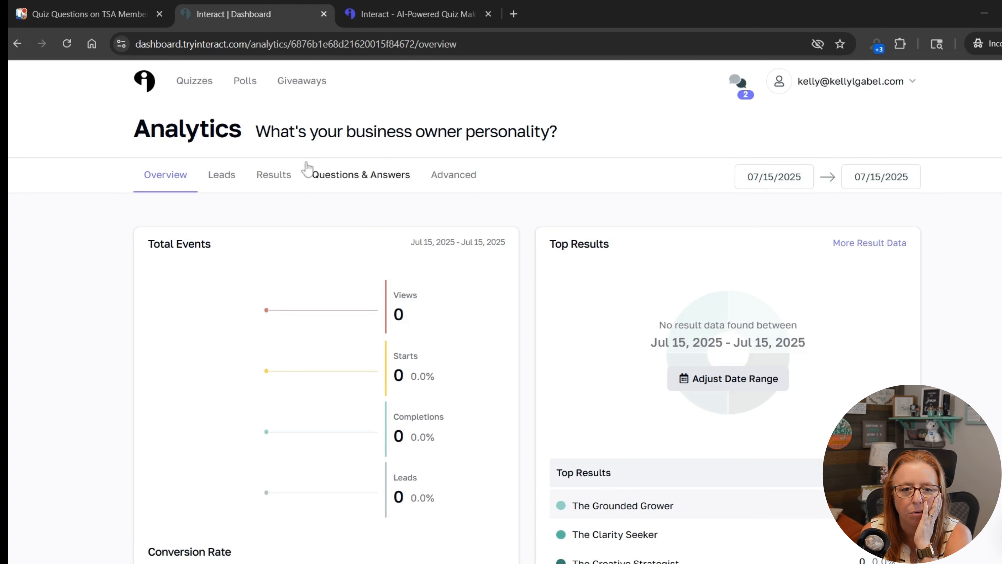
{"action": "scroll", "coordinate": [245, 232], "scroll_direction": "down", "scroll_amount": 1}
{"action": "scroll", "coordinate": [244, 232], "scroll_direction": "up", "scroll_amount": 1}
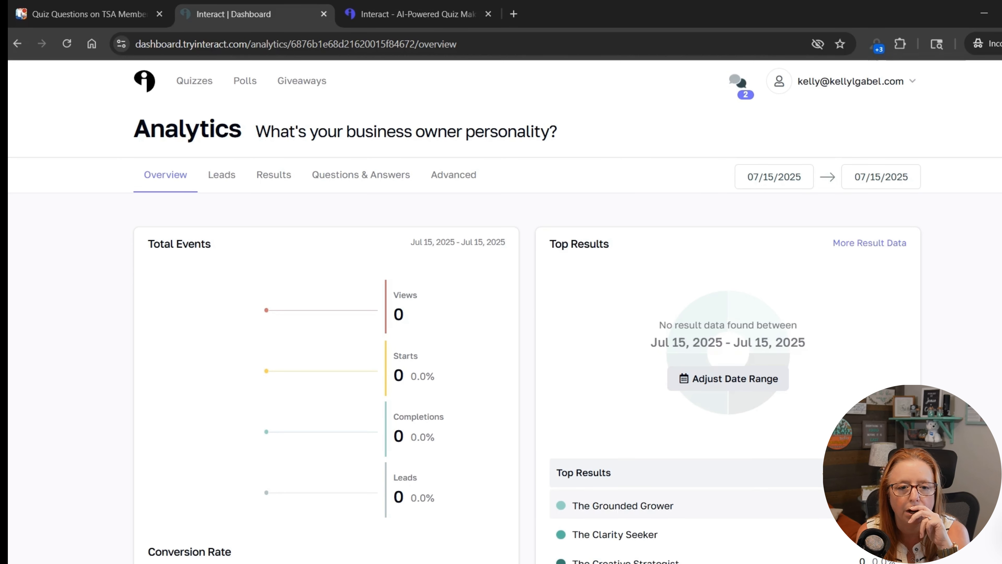
{"action": "left_click", "coordinate": [226, 185]}
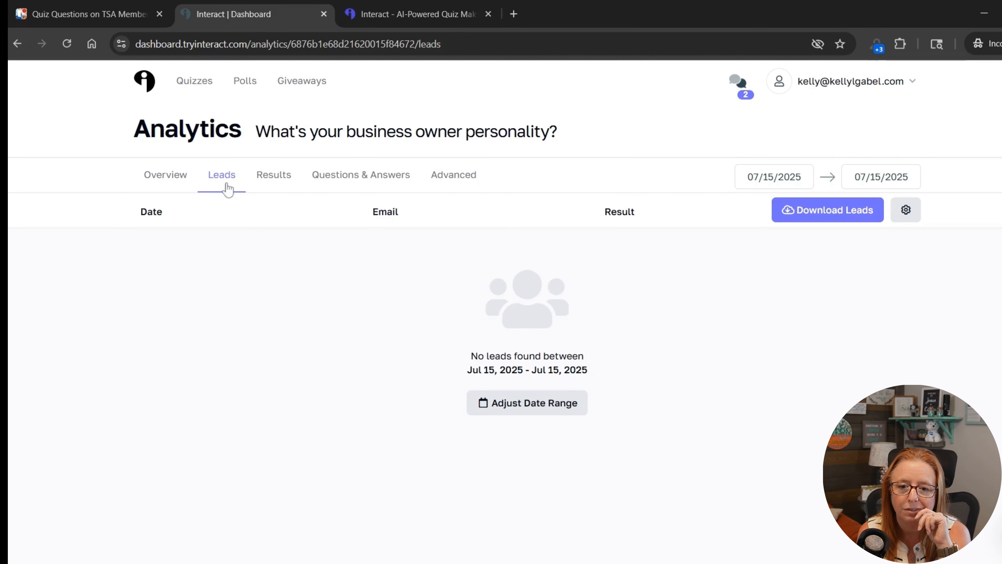
{"action": "left_click", "coordinate": [274, 174]}
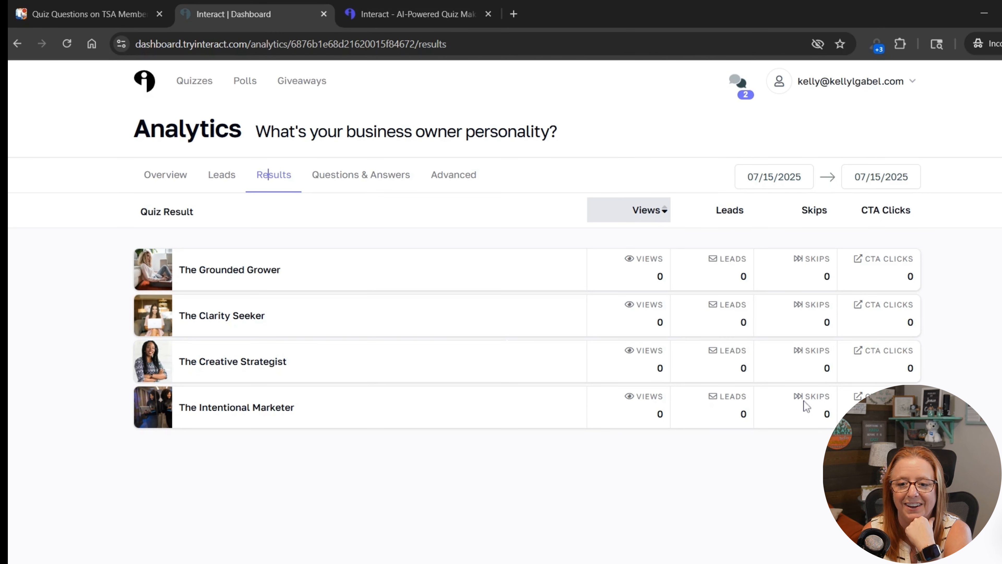
Step: Examine the analytics for each question and its answers, then view the advanced charts of aggregated events and conversion rate
{"action": "left_click", "coordinate": [361, 175]}
{"action": "scroll", "coordinate": [825, 335], "scroll_direction": "down", "scroll_amount": 4}
{"action": "scroll", "coordinate": [829, 337], "scroll_direction": "down", "scroll_amount": 1}
{"action": "scroll", "coordinate": [830, 338], "scroll_direction": "down", "scroll_amount": 7}
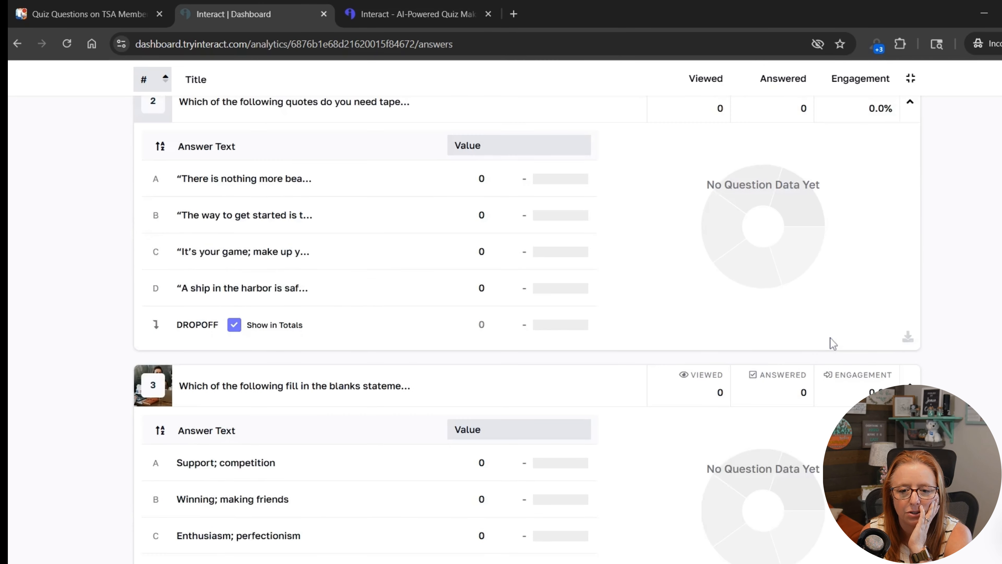
{"action": "scroll", "coordinate": [830, 337], "scroll_direction": "down", "scroll_amount": 4}
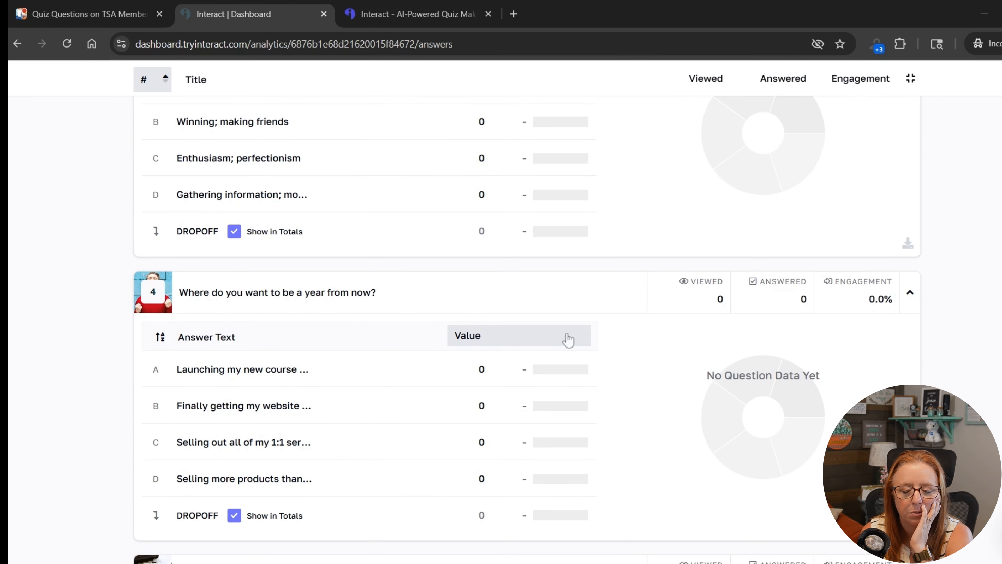
{"action": "scroll", "coordinate": [742, 342], "scroll_direction": "up", "scroll_amount": 10}
{"action": "scroll", "coordinate": [487, 267], "scroll_direction": "up", "scroll_amount": 8}
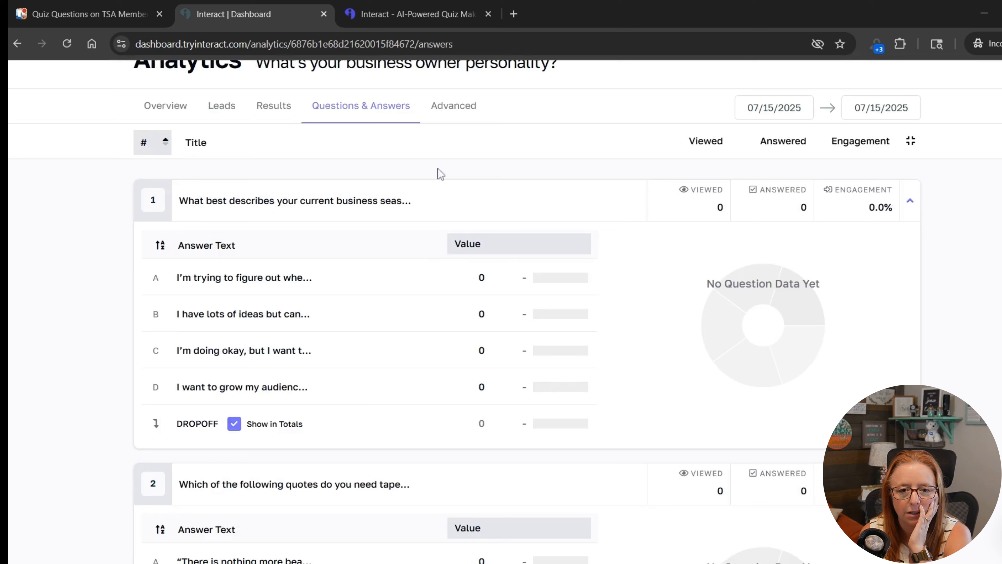
{"action": "left_click", "coordinate": [458, 114]}
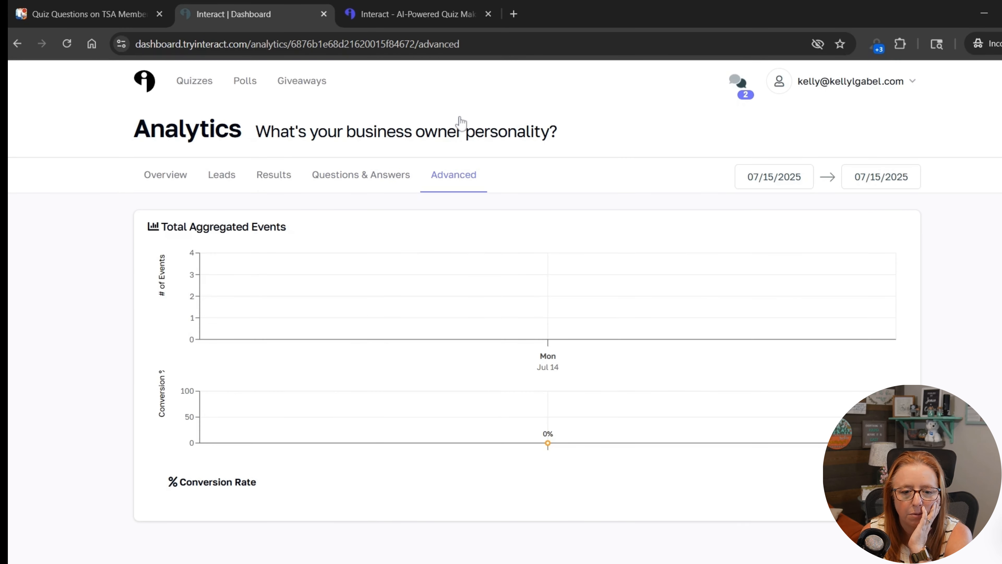